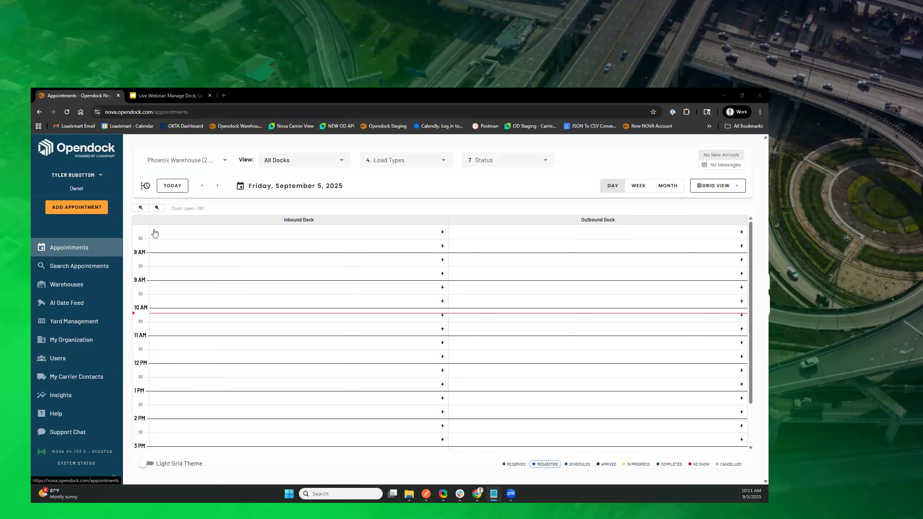
Step: Review the Phoenix Warehouse's daily appointment grid, then open that warehouse's operating hours
{"action": "scroll", "coordinate": [295, 383], "scroll_direction": "down", "scroll_amount": 2}
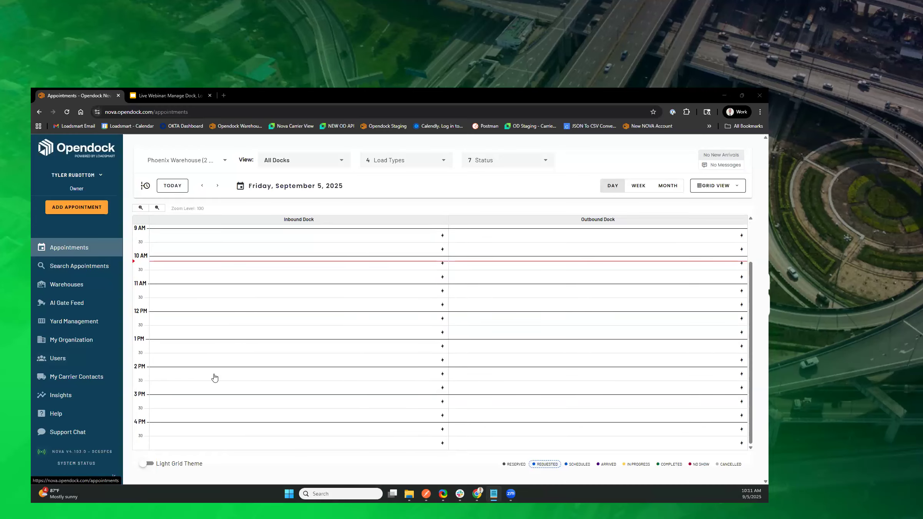
{"action": "left_click", "coordinate": [73, 291]}
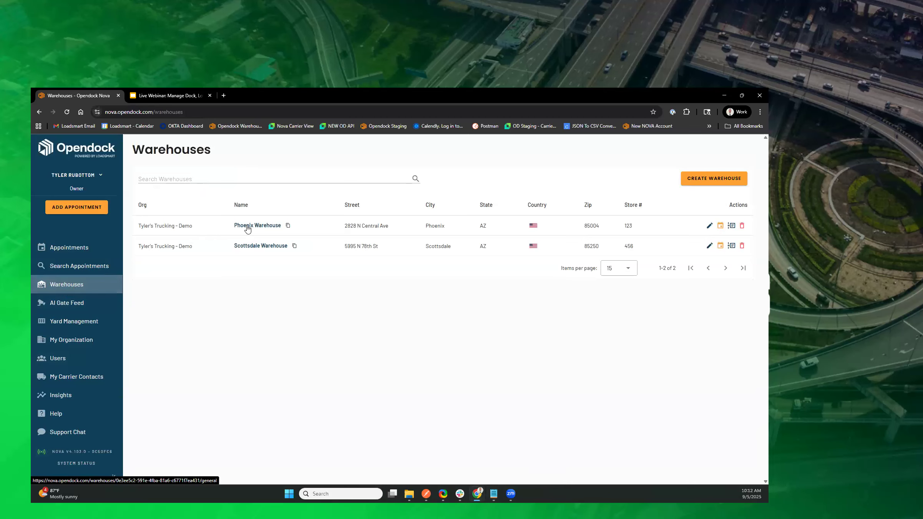
{"action": "left_click", "coordinate": [247, 227]}
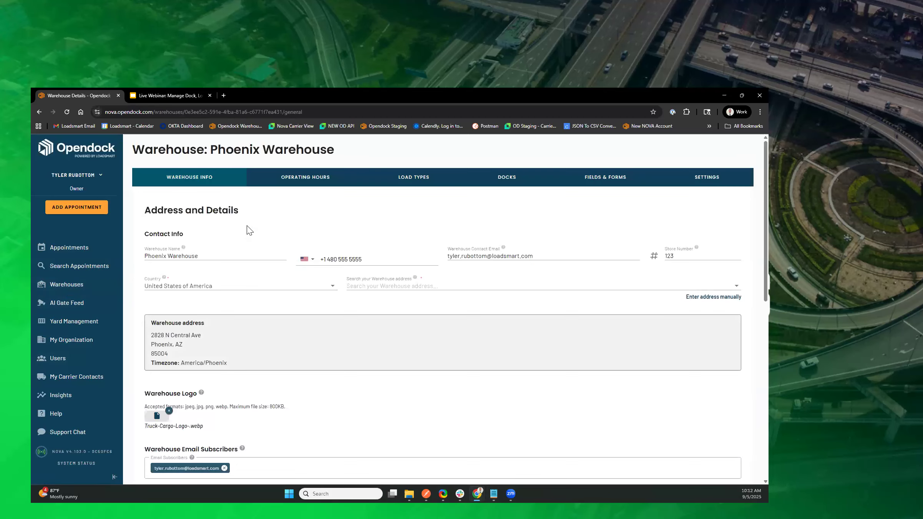
{"action": "left_click", "coordinate": [301, 185]}
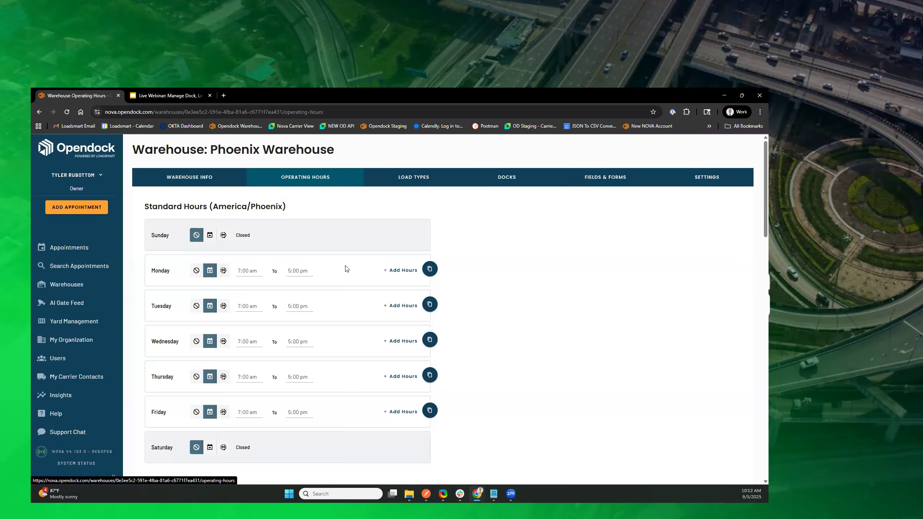
Step: Remove the Outbound Dock's Monday–Friday availability from 12:00 PM to 5:00 PM, save the dock, and check the appointment calendar
{"action": "left_click", "coordinate": [500, 179]}
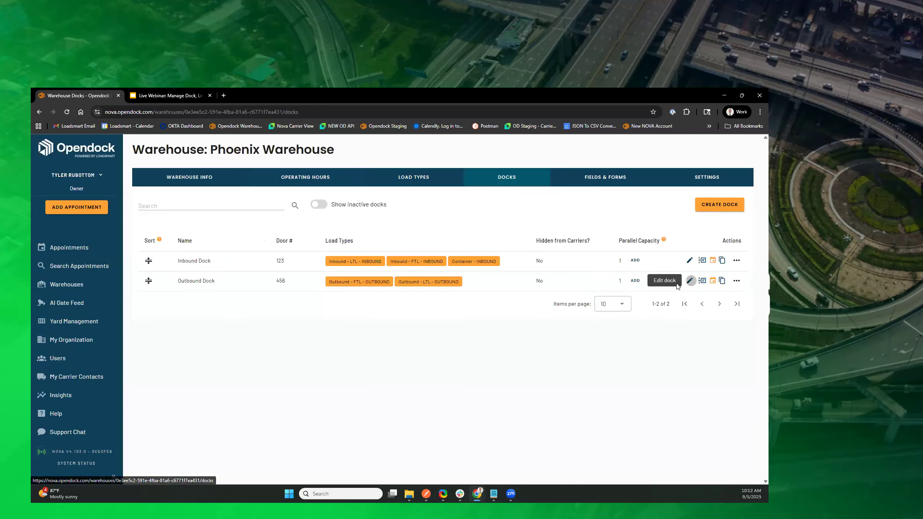
{"action": "left_click", "coordinate": [689, 280]}
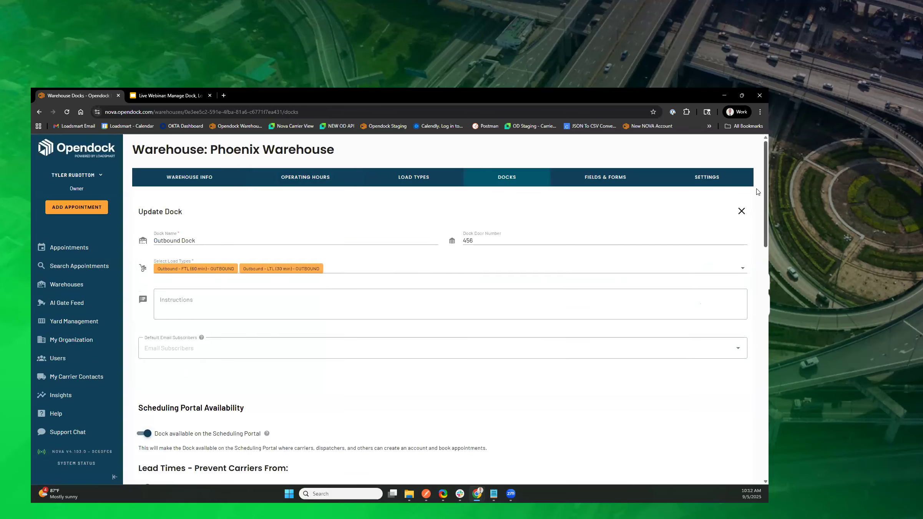
{"action": "scroll", "coordinate": [756, 218], "scroll_direction": "down", "scroll_amount": 7}
{"action": "scroll", "coordinate": [756, 334], "scroll_direction": "down", "scroll_amount": 10}
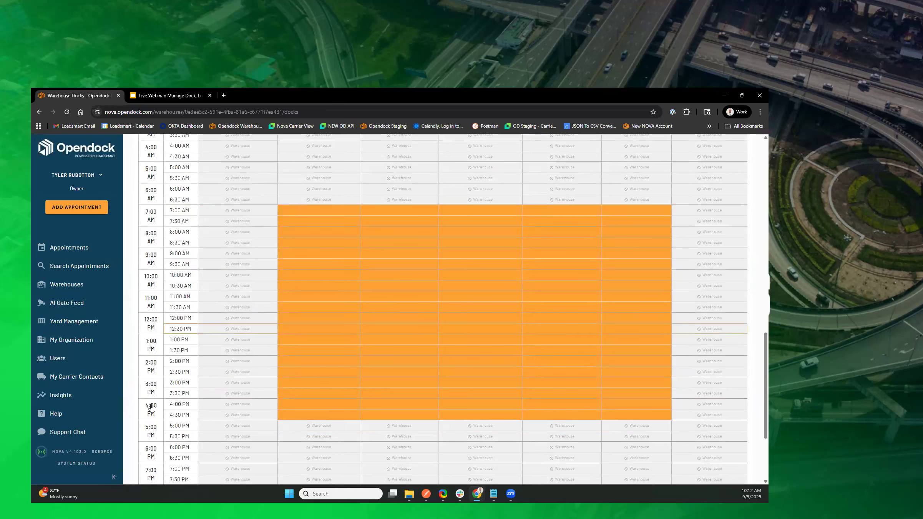
{"action": "left_click_drag", "start_coordinate": [151, 392], "coordinate": [150, 335]}
{"action": "left_click", "coordinate": [150, 336]}
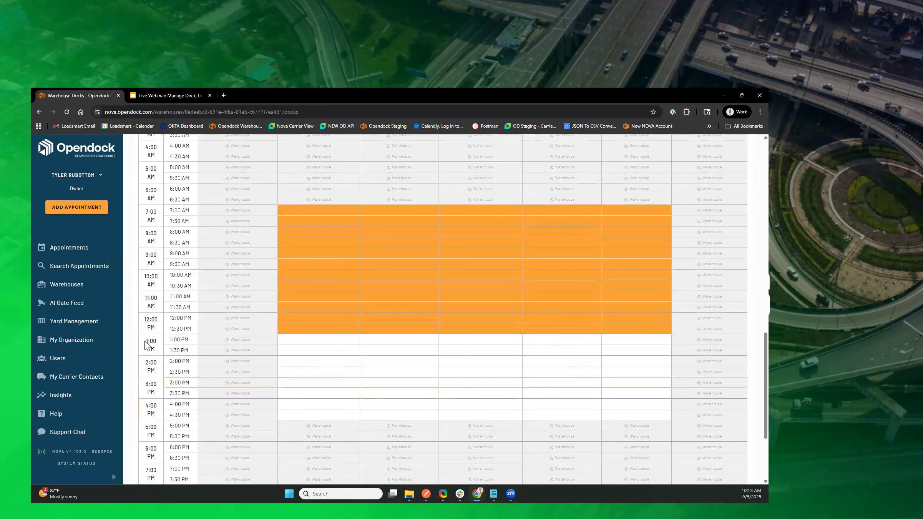
{"action": "left_click", "coordinate": [149, 320]}
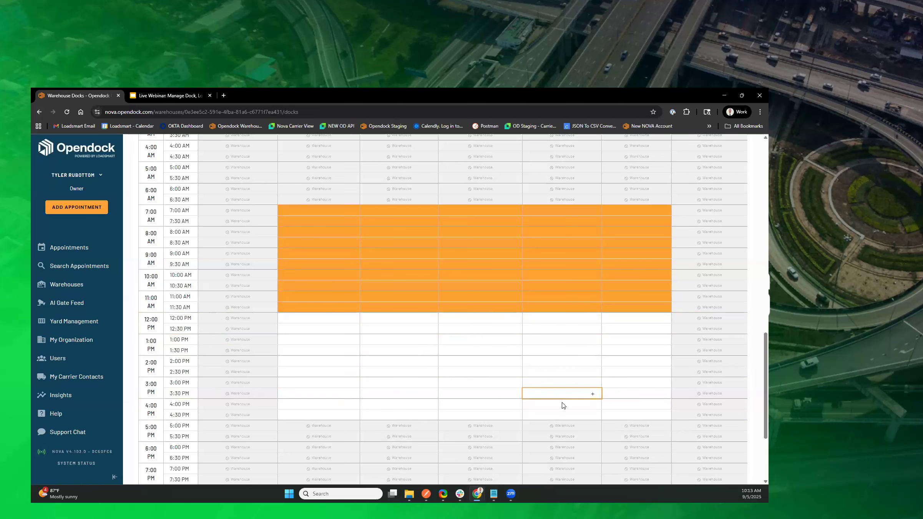
{"action": "scroll", "coordinate": [562, 402], "scroll_direction": "down", "scroll_amount": 3}
{"action": "left_click", "coordinate": [701, 461]}
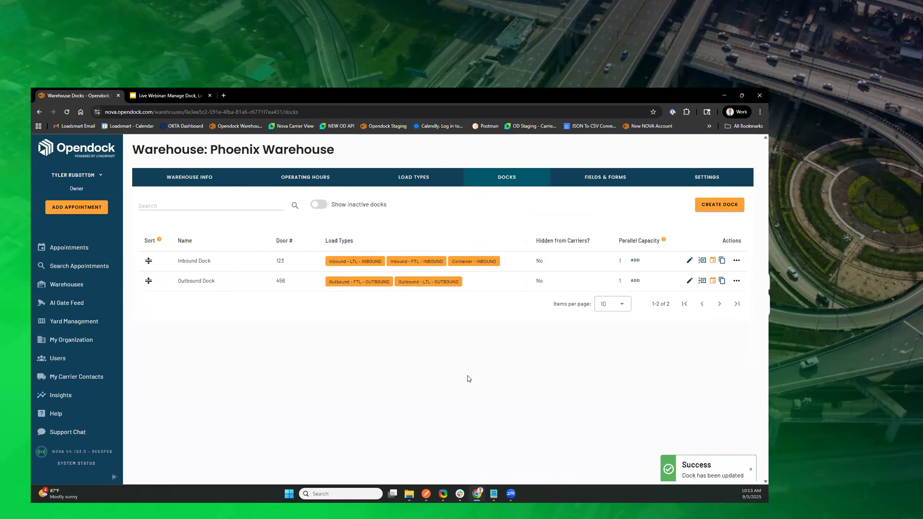
{"action": "left_click", "coordinate": [67, 251]}
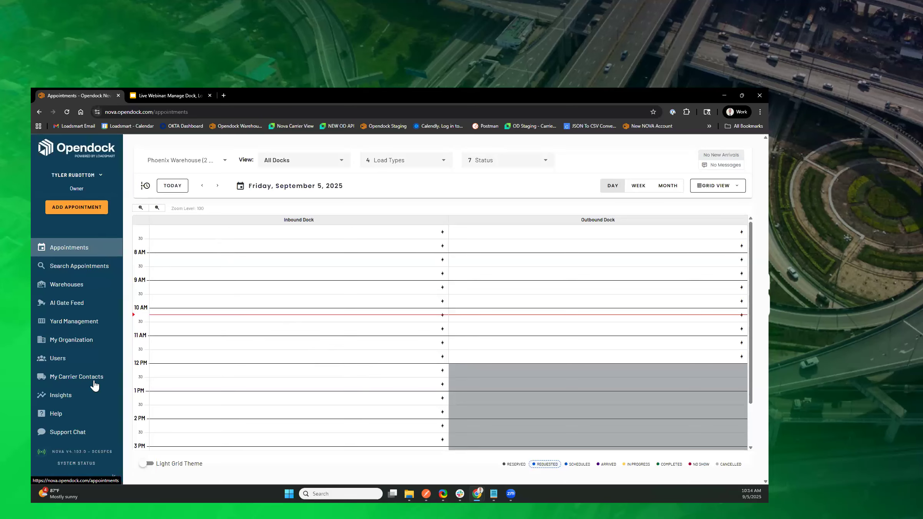
Step: Set the Phoenix Warehouse's Friday closing time to 8:00 pm and save the operating hours
{"action": "left_click", "coordinate": [66, 284]}
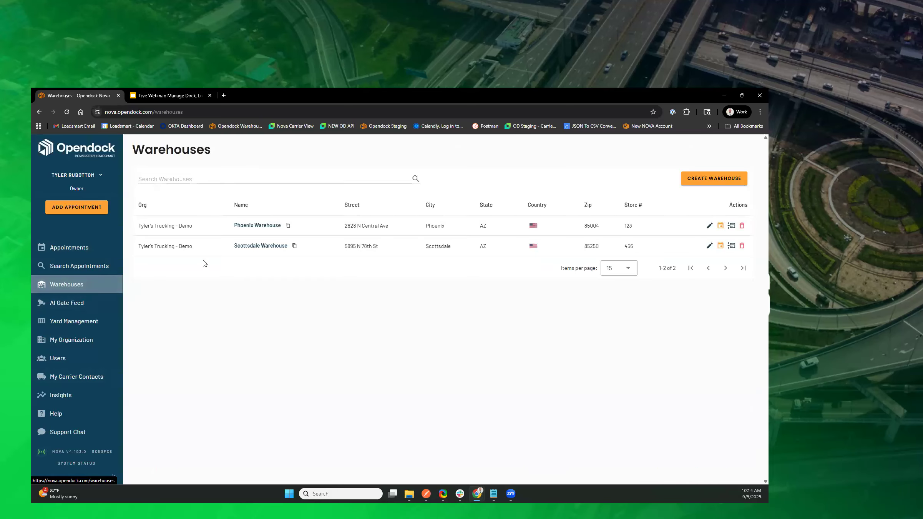
{"action": "left_click", "coordinate": [251, 235]}
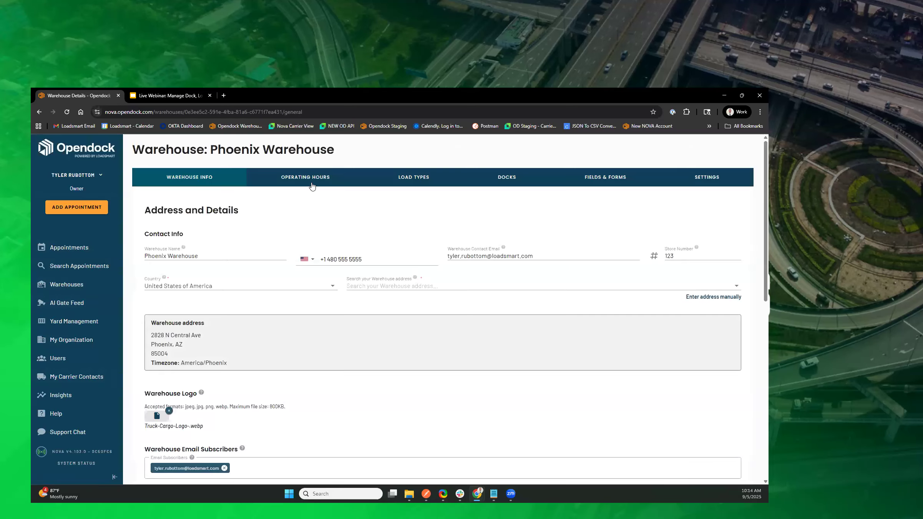
{"action": "left_click", "coordinate": [311, 177]}
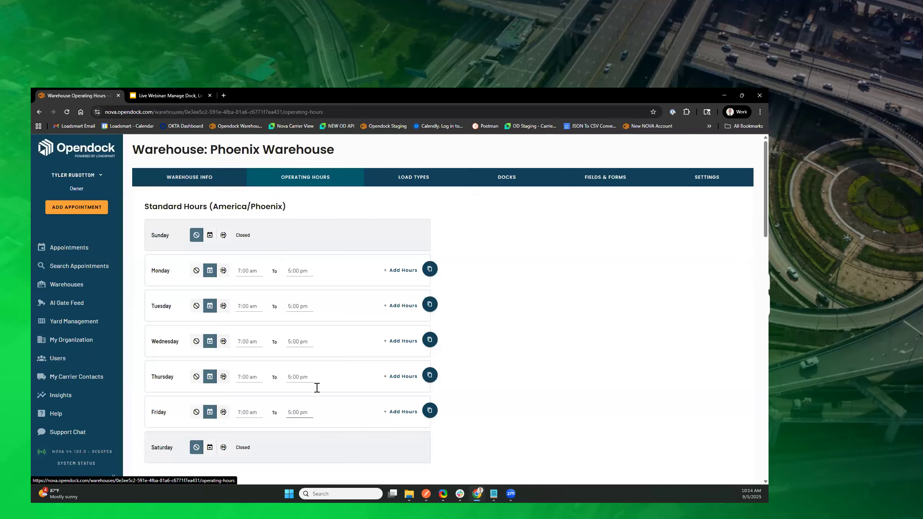
{"action": "left_click", "coordinate": [304, 412]}
{"action": "scroll", "coordinate": [326, 391], "scroll_direction": "down", "scroll_amount": 5}
{"action": "left_click", "coordinate": [301, 314]}
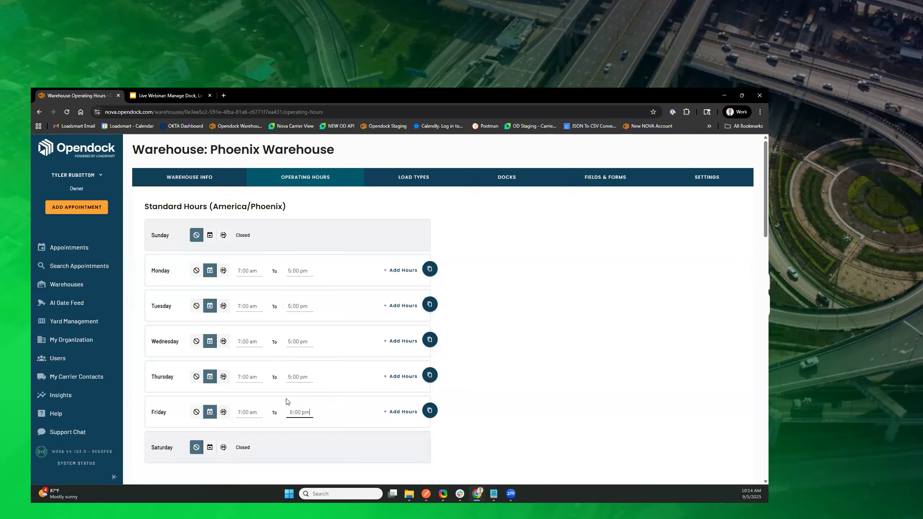
{"action": "scroll", "coordinate": [304, 372], "scroll_direction": "down", "scroll_amount": 3}
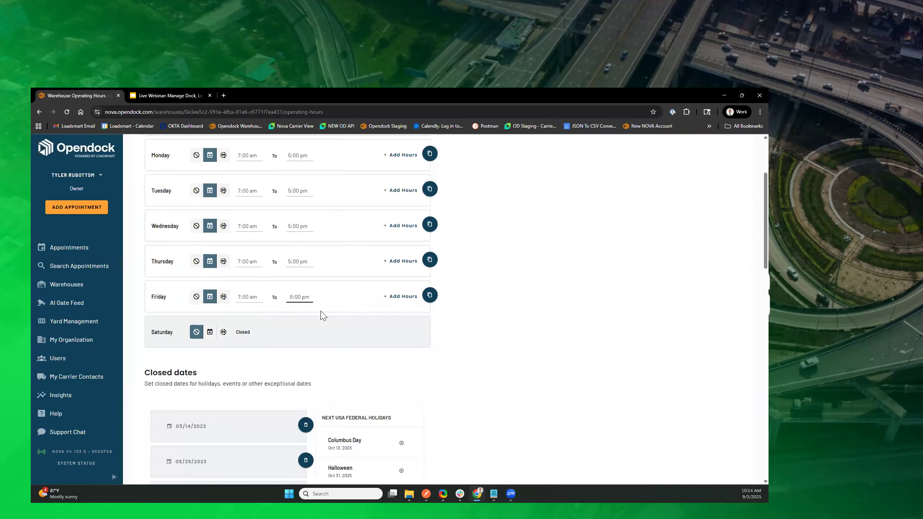
{"action": "scroll", "coordinate": [322, 314], "scroll_direction": "down", "scroll_amount": 15}
{"action": "left_click", "coordinate": [380, 468]}
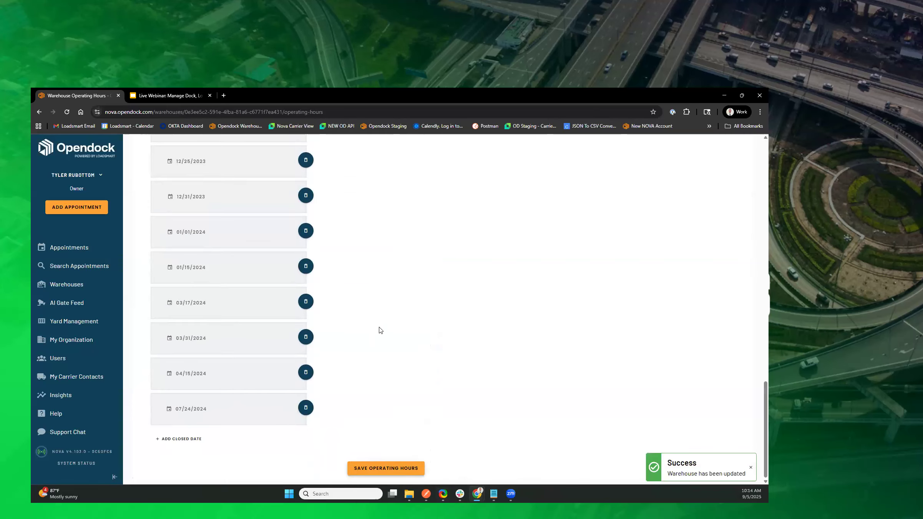
Step: Open the Outbound Dock's weekly schedule on Fridays from 12:00 PM to 8:00 PM and save the dock
{"action": "scroll", "coordinate": [379, 329], "scroll_direction": "up", "scroll_amount": 10}
{"action": "scroll", "coordinate": [309, 363], "scroll_direction": "up", "scroll_amount": 5}
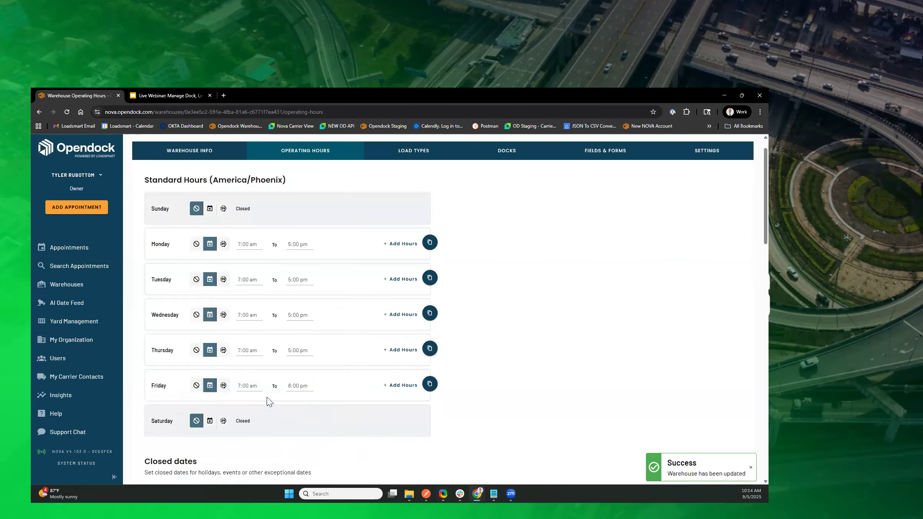
{"action": "scroll", "coordinate": [269, 401], "scroll_direction": "up", "scroll_amount": 1}
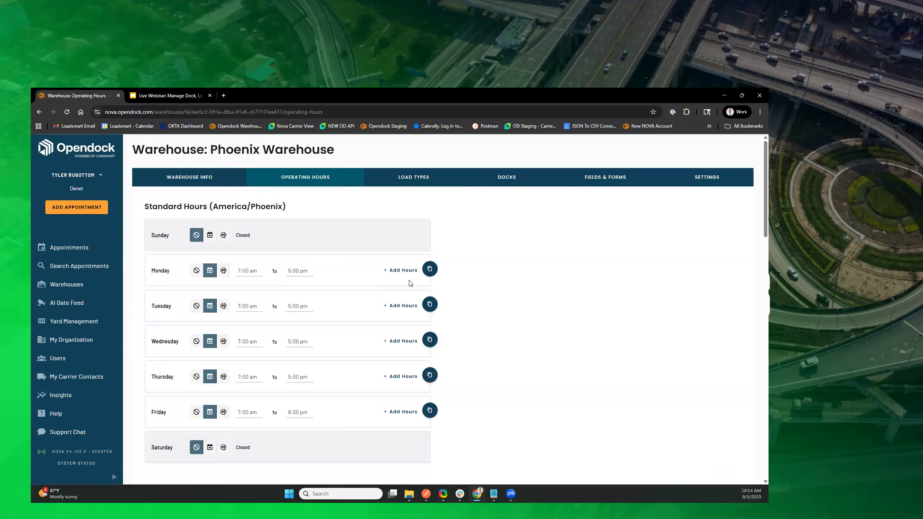
{"action": "left_click", "coordinate": [506, 180]}
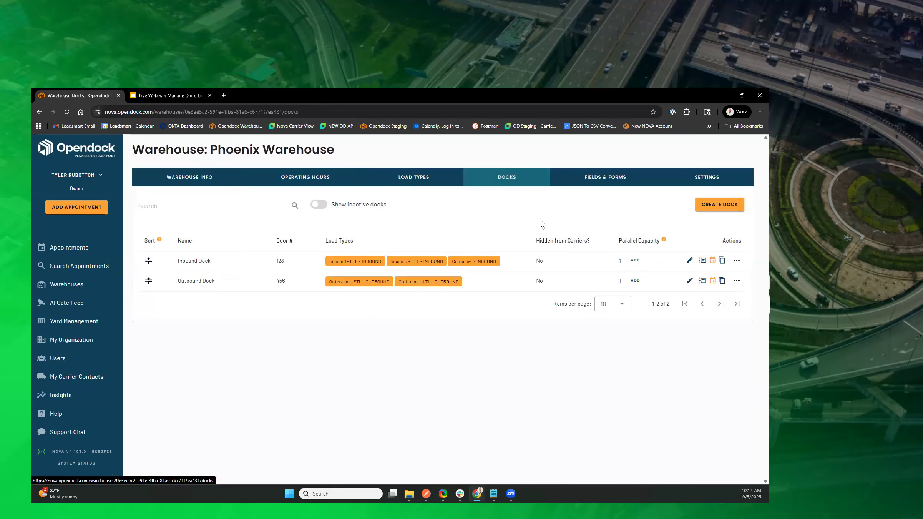
{"action": "left_click", "coordinate": [689, 281]}
{"action": "scroll", "coordinate": [606, 269], "scroll_direction": "down", "scroll_amount": 10}
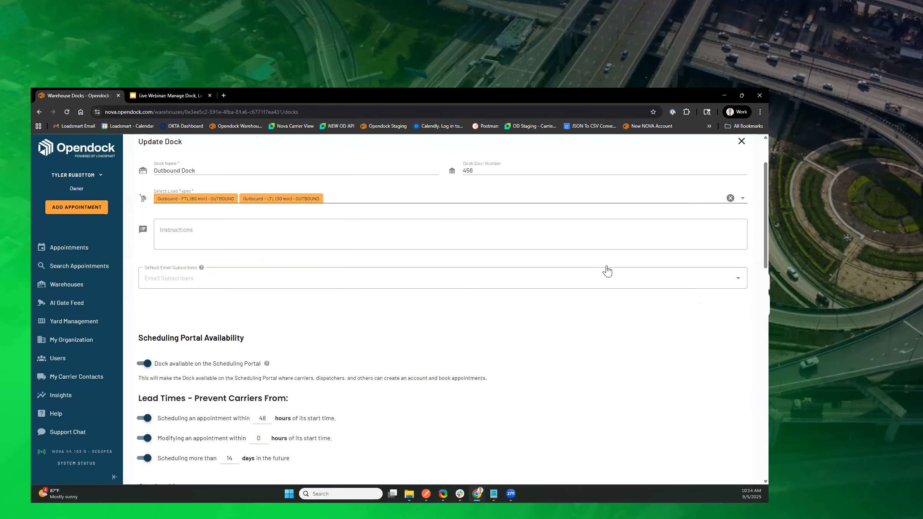
{"action": "scroll", "coordinate": [607, 268], "scroll_direction": "down", "scroll_amount": 9}
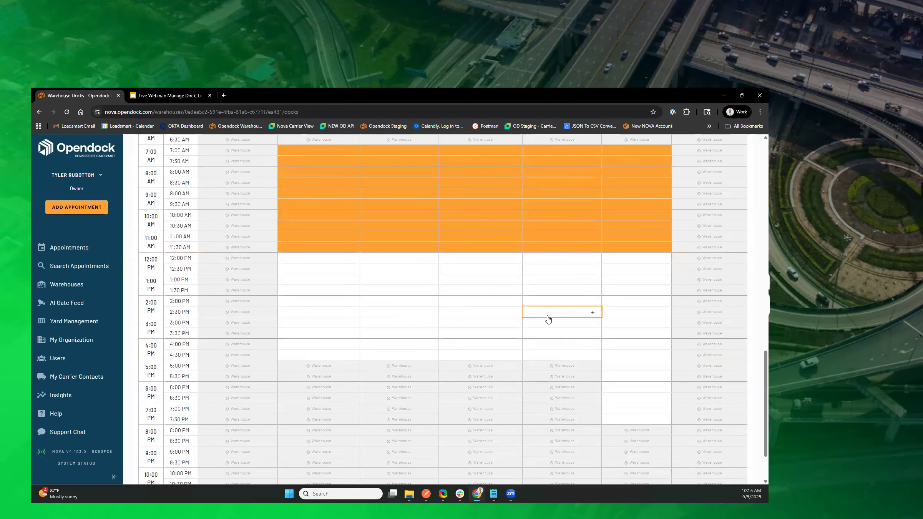
{"action": "scroll", "coordinate": [548, 319], "scroll_direction": "up", "scroll_amount": 3}
{"action": "scroll", "coordinate": [548, 318], "scroll_direction": "down", "scroll_amount": 3}
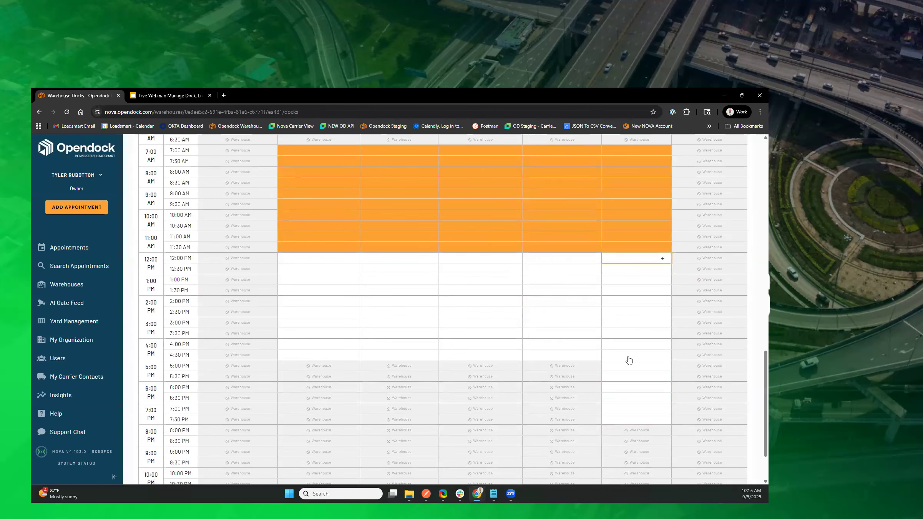
{"action": "scroll", "coordinate": [633, 398], "scroll_direction": "up", "scroll_amount": 8}
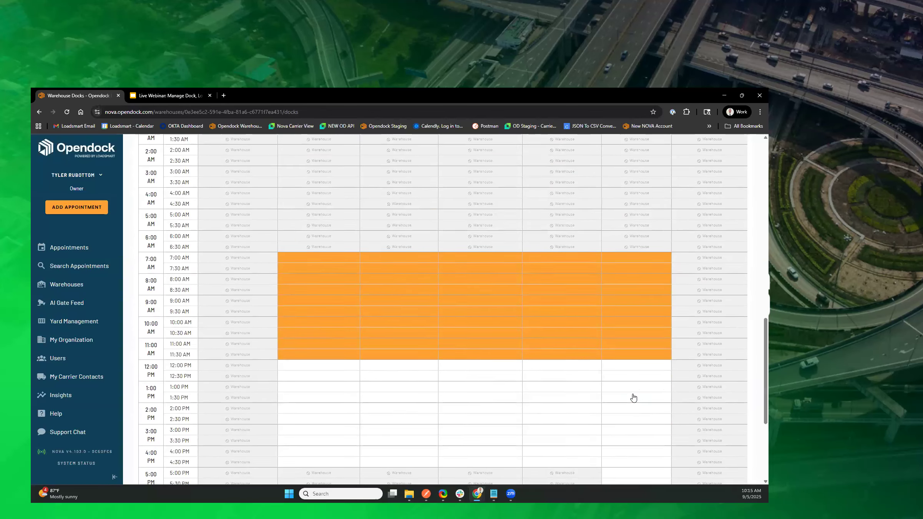
{"action": "scroll", "coordinate": [627, 269], "scroll_direction": "down", "scroll_amount": 2}
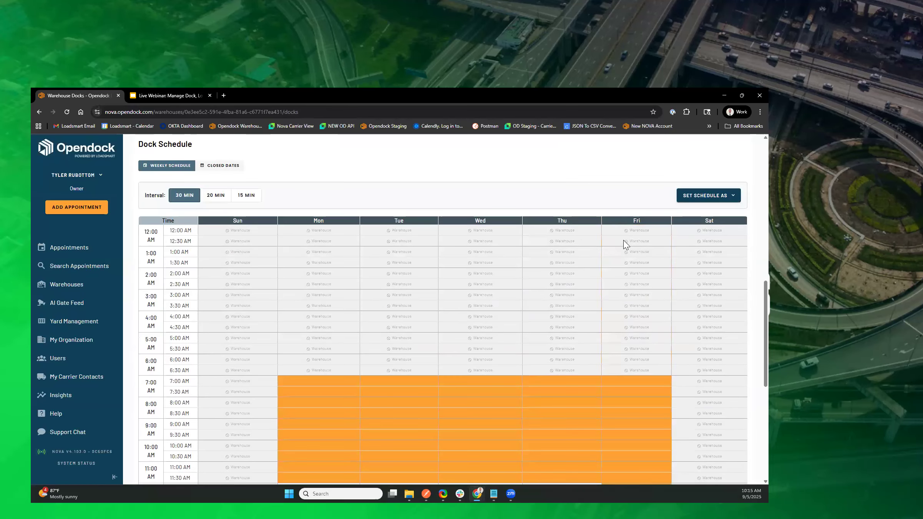
{"action": "scroll", "coordinate": [625, 230], "scroll_direction": "down", "scroll_amount": 8}
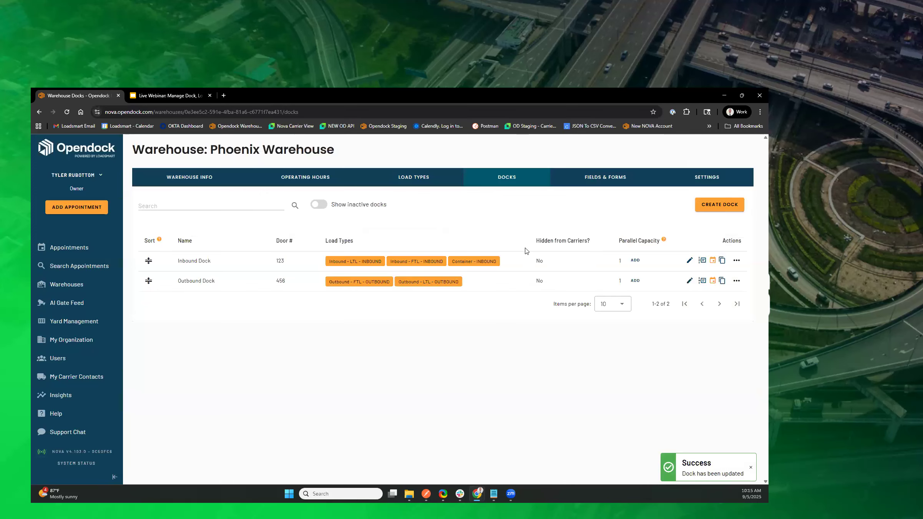
Step: Check the docks' open hours on the appointment calendar for Friday, September 5, then advance to Monday, September 8, 2025
{"action": "left_click", "coordinate": [73, 248]}
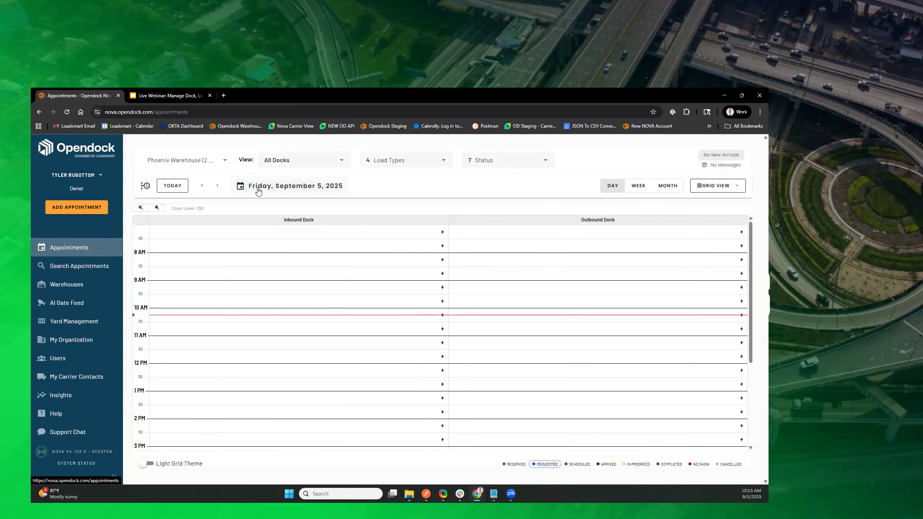
{"action": "left_click_drag", "start_coordinate": [750, 266], "coordinate": [708, 406]}
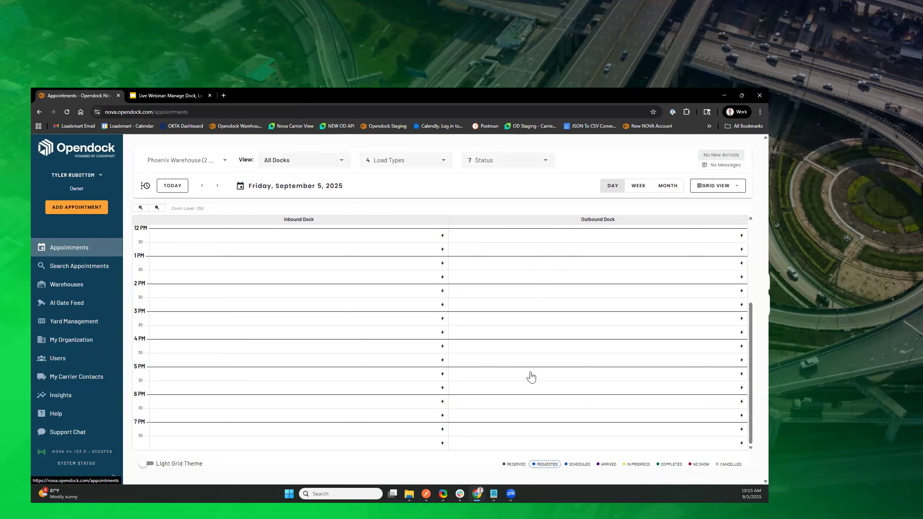
{"action": "scroll", "coordinate": [531, 375], "scroll_direction": "up", "scroll_amount": 4}
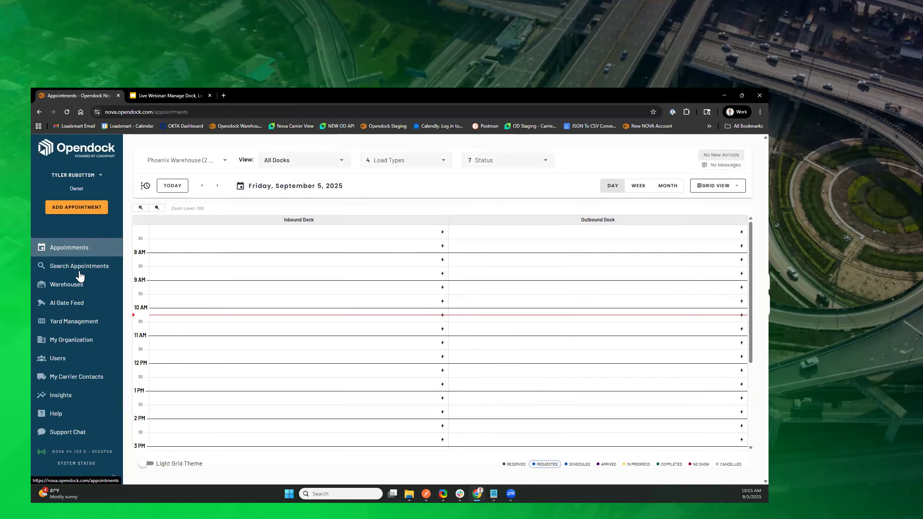
{"action": "left_click", "coordinate": [217, 185]}
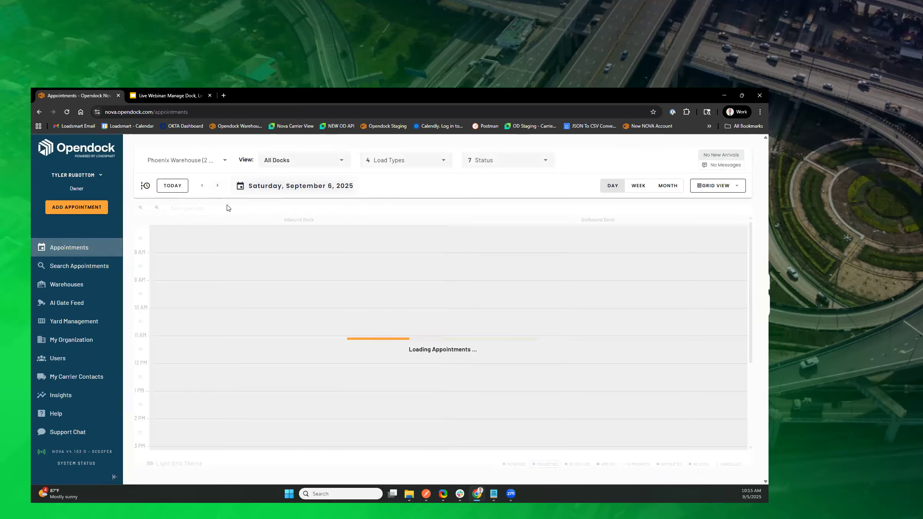
{"action": "left_click", "coordinate": [219, 186]}
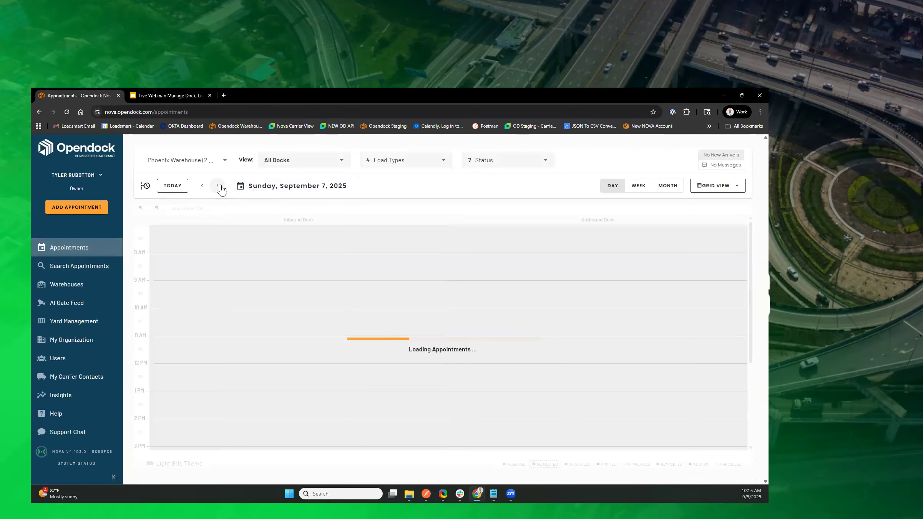
{"action": "left_click", "coordinate": [220, 186]}
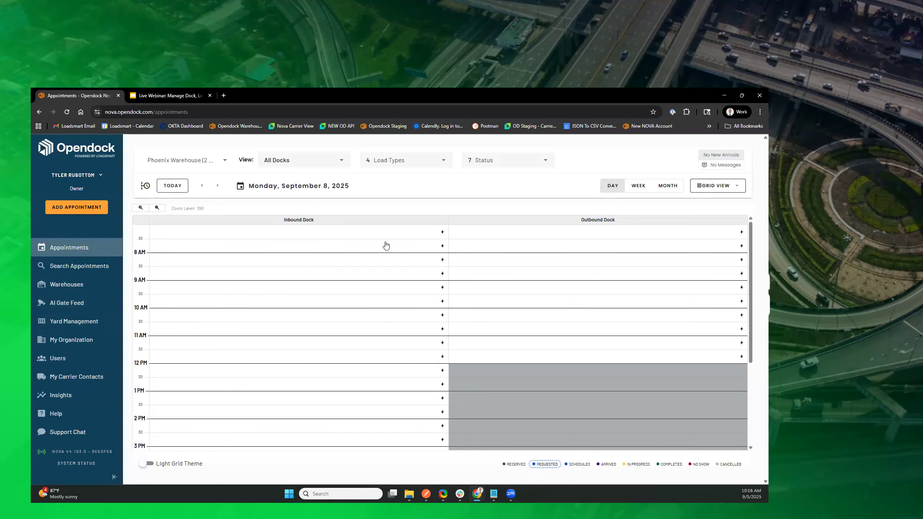
Step: Add one parallel capacity to the Phoenix Warehouse's Inbound Dock
{"action": "left_click", "coordinate": [70, 290]}
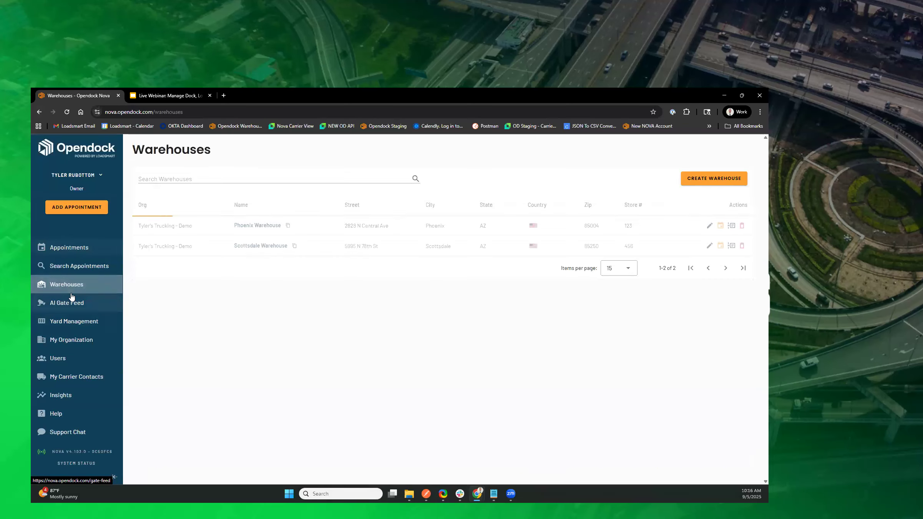
{"action": "left_click", "coordinate": [256, 226]}
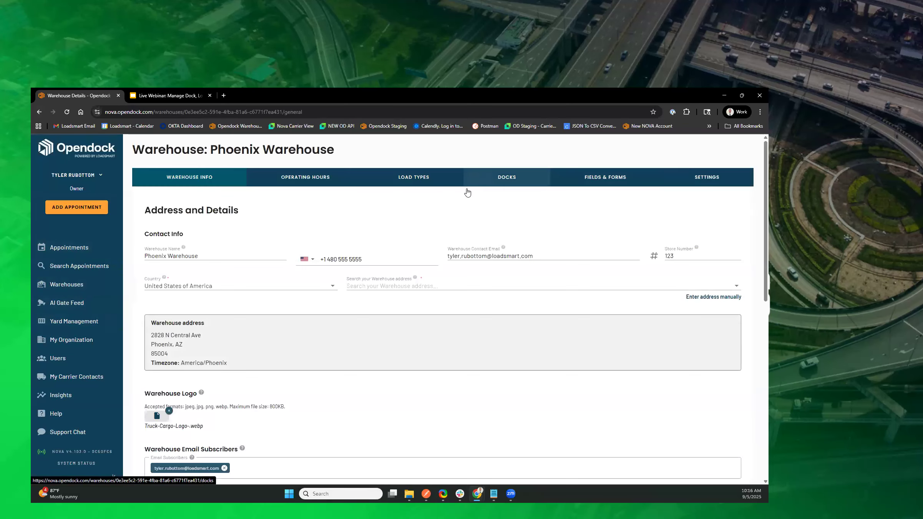
{"action": "left_click", "coordinate": [466, 181]}
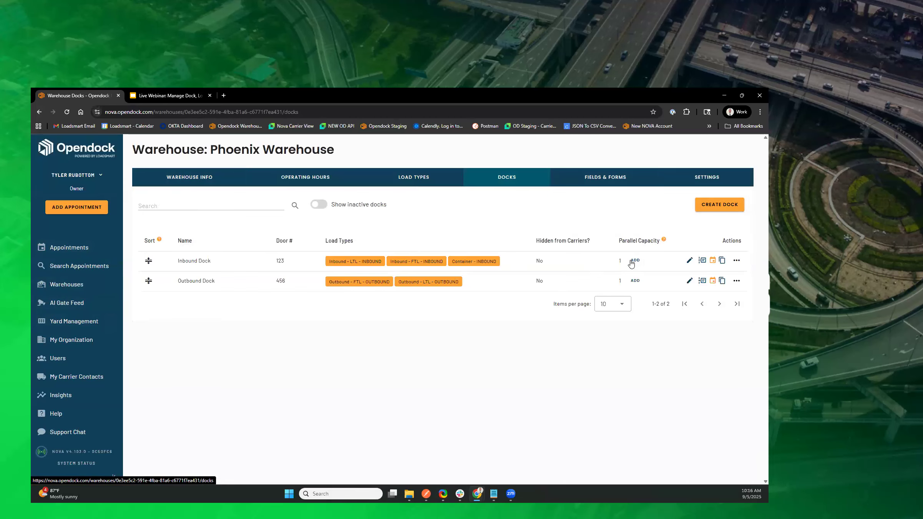
{"action": "left_click", "coordinate": [634, 260]}
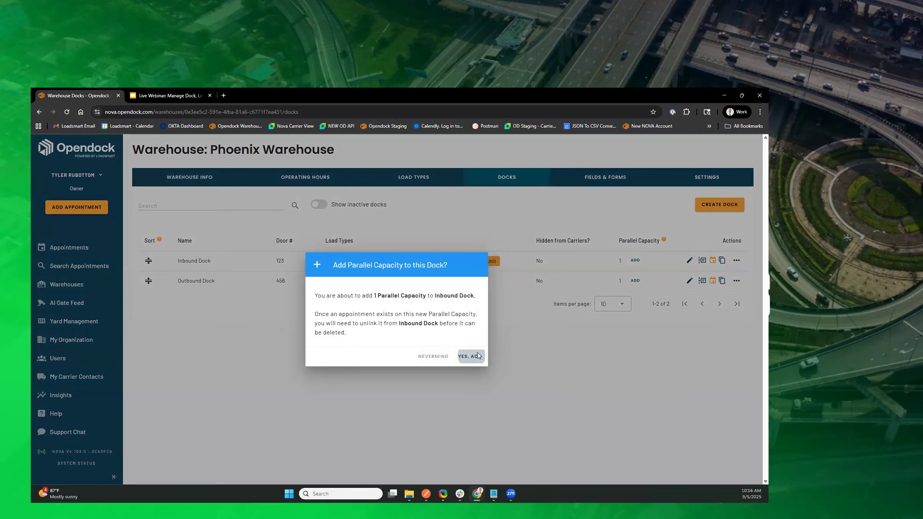
{"action": "left_click", "coordinate": [477, 355]}
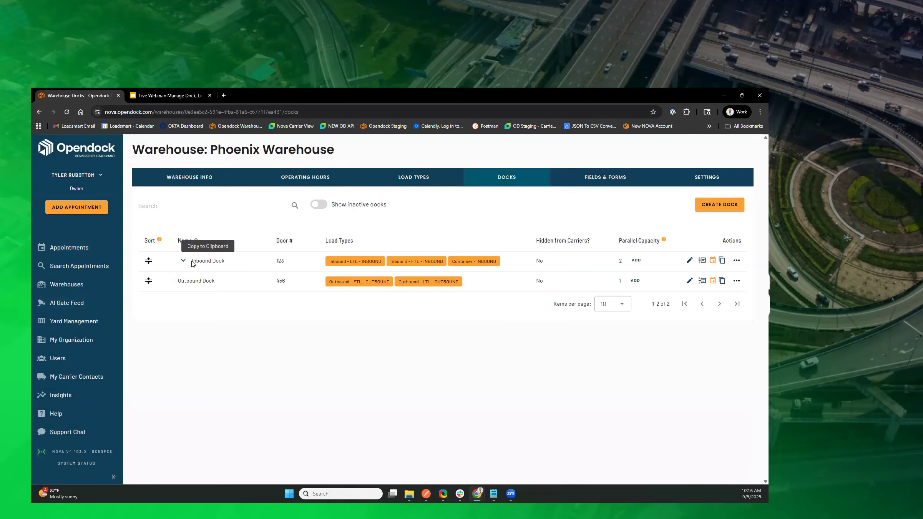
Step: Check the Inbound Dock's parallel capacity column on the appointment calendar for Friday, September 5, 2025
{"action": "left_click", "coordinate": [79, 248]}
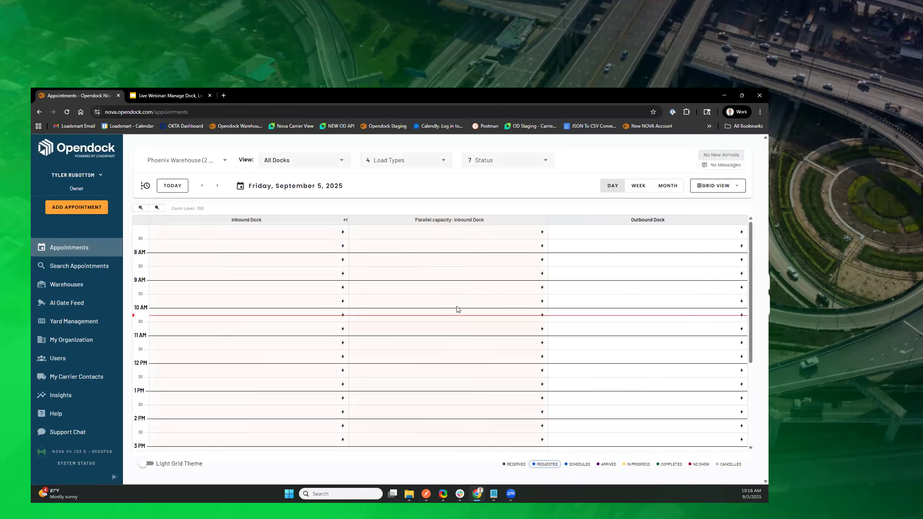
{"action": "scroll", "coordinate": [471, 326], "scroll_direction": "down", "scroll_amount": 3}
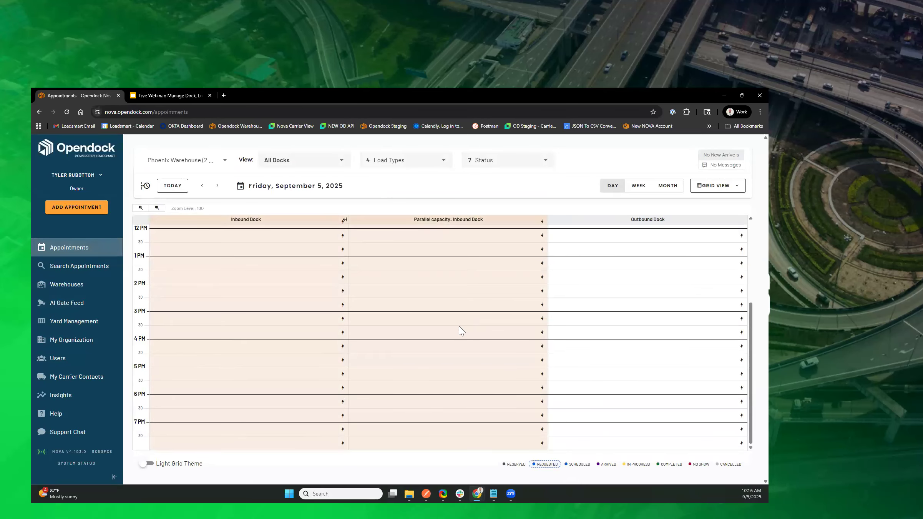
{"action": "scroll", "coordinate": [404, 292], "scroll_direction": "up", "scroll_amount": 3}
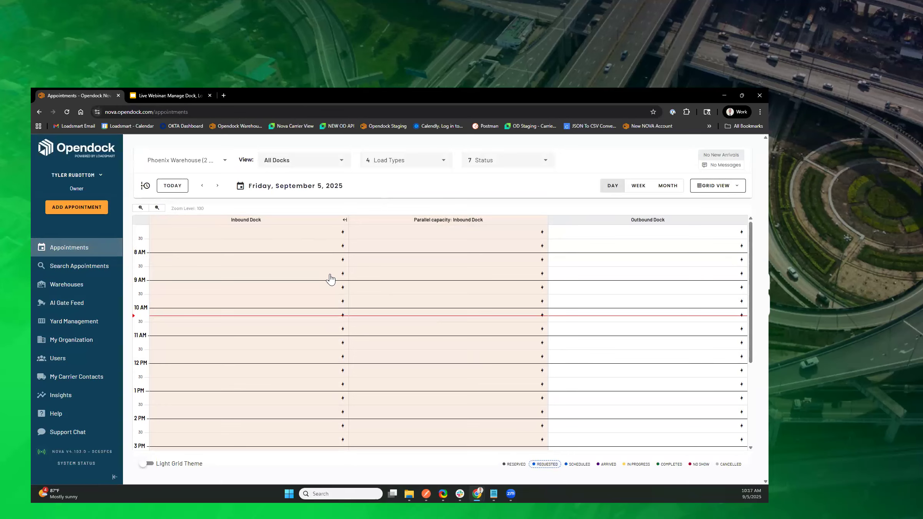
Step: Open the Inbound Dock's parallel capacity in the Phoenix Warehouse for editing and review its weekly schedule
{"action": "left_click", "coordinate": [74, 292]}
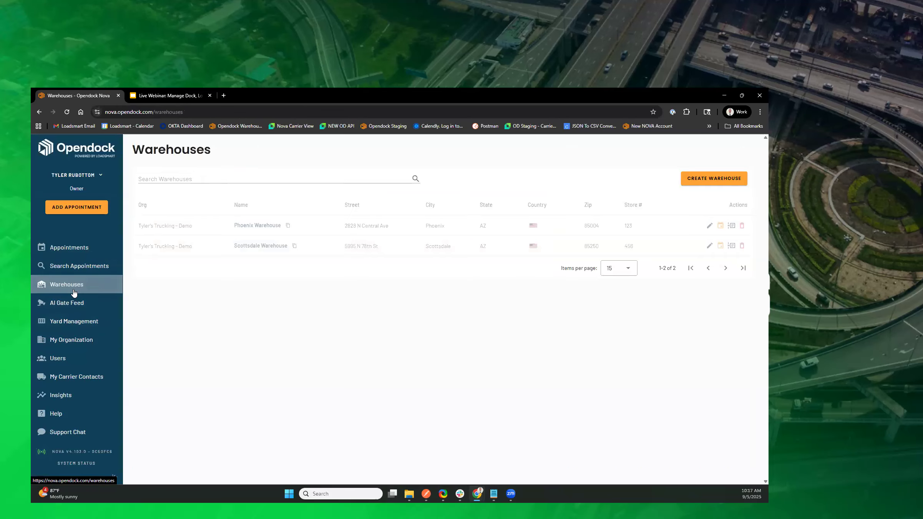
{"action": "left_click", "coordinate": [263, 228]}
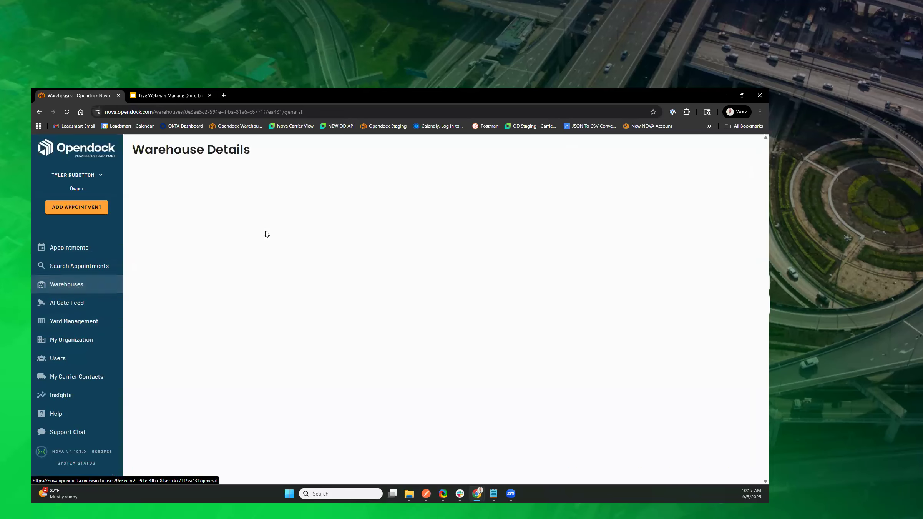
{"action": "left_click", "coordinate": [521, 183]}
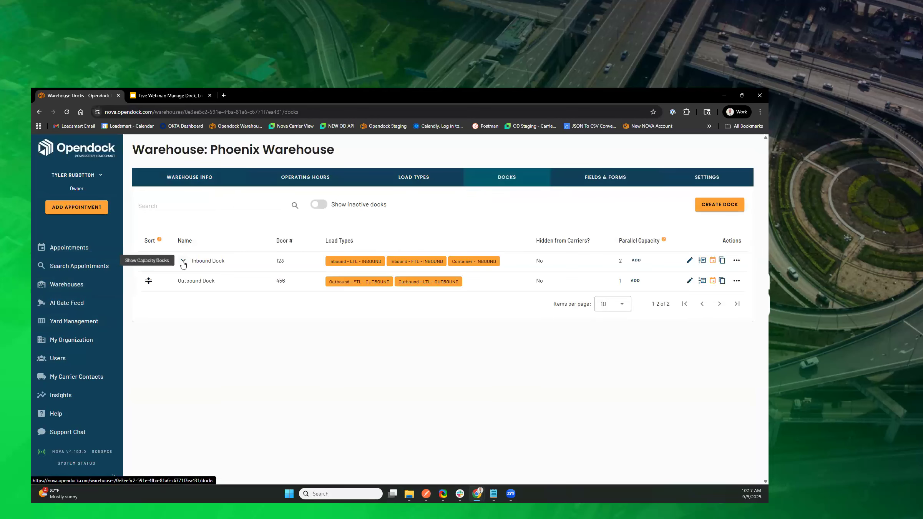
{"action": "left_click", "coordinate": [183, 261]}
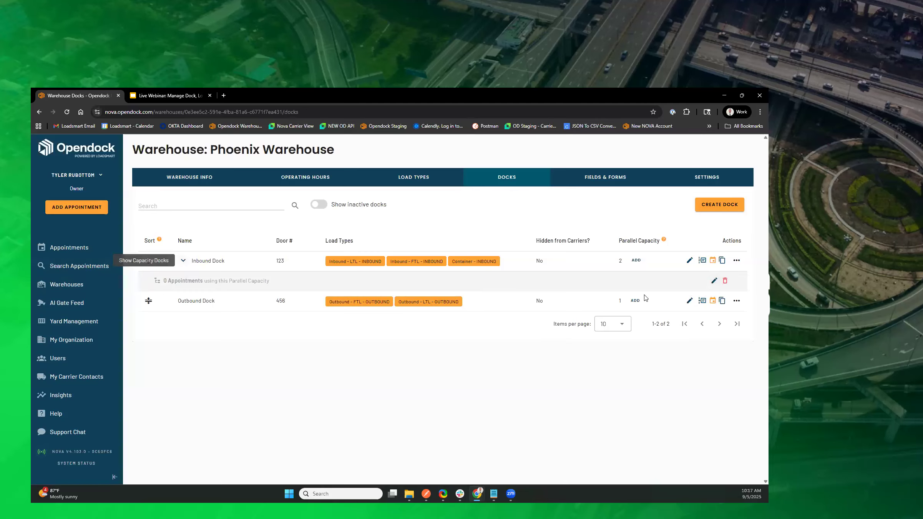
{"action": "left_click", "coordinate": [713, 281]}
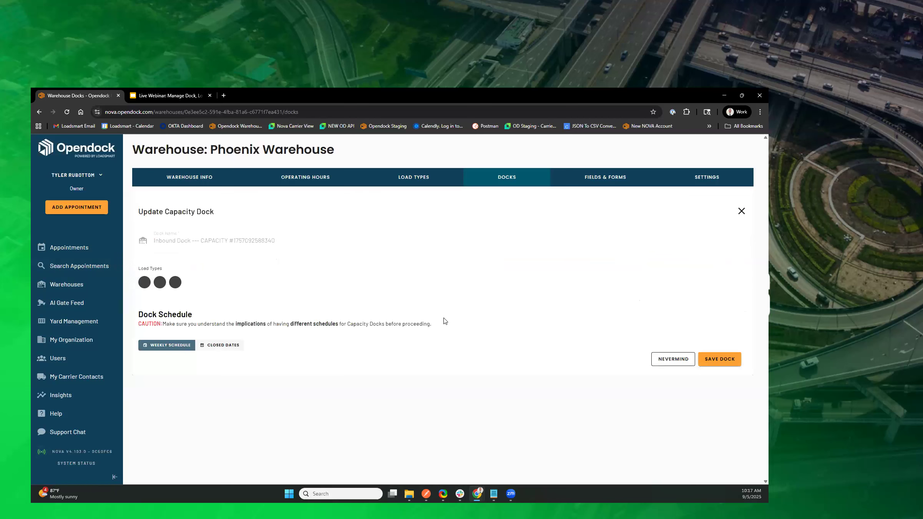
{"action": "scroll", "coordinate": [431, 307], "scroll_direction": "down", "scroll_amount": 10}
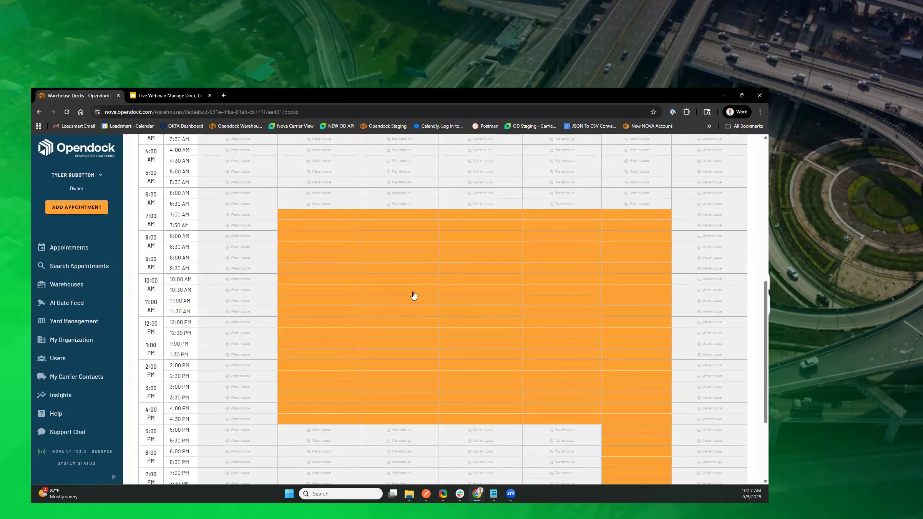
{"action": "scroll", "coordinate": [416, 294], "scroll_direction": "down", "scroll_amount": 5}
{"action": "scroll", "coordinate": [416, 294], "scroll_direction": "up", "scroll_amount": 5}
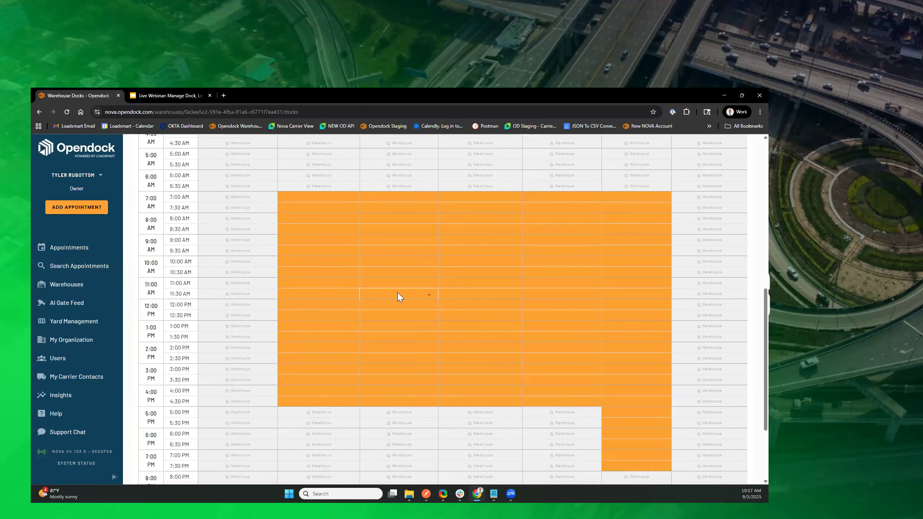
{"action": "scroll", "coordinate": [397, 292], "scroll_direction": "up", "scroll_amount": 6}
{"action": "scroll", "coordinate": [398, 295], "scroll_direction": "down", "scroll_amount": 3}
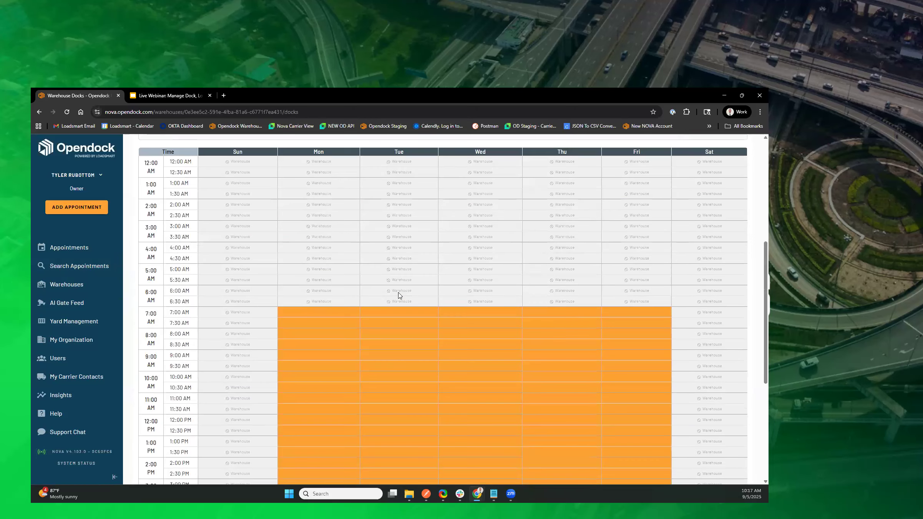
{"action": "scroll", "coordinate": [398, 295], "scroll_direction": "up", "scroll_amount": 3}
{"action": "scroll", "coordinate": [462, 250], "scroll_direction": "down", "scroll_amount": 3}
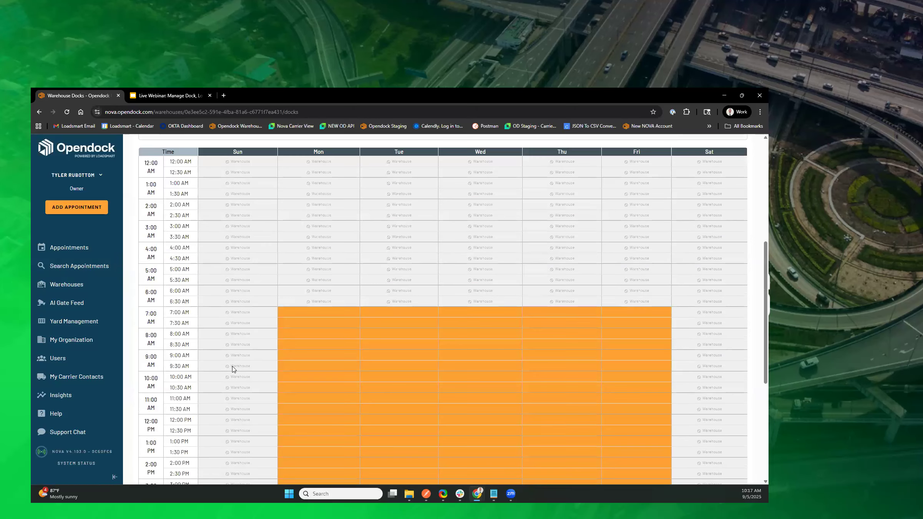
Step: Remove the parallel capacity's Friday availability from 5:00 PM to 8:00 PM
{"action": "scroll", "coordinate": [232, 369], "scroll_direction": "down", "scroll_amount": 3}
{"action": "left_click_drag", "start_coordinate": [621, 441], "coordinate": [619, 458]}
{"action": "left_click", "coordinate": [619, 457]}
{"action": "left_click", "coordinate": [620, 464]}
Step: Remove the parallel capacity's Monday–Friday availability from 12:00 PM to 5:00 PM and save the dock
{"action": "left_click", "coordinate": [155, 396]}
{"action": "left_click", "coordinate": [150, 375]}
{"action": "left_click", "coordinate": [149, 354]}
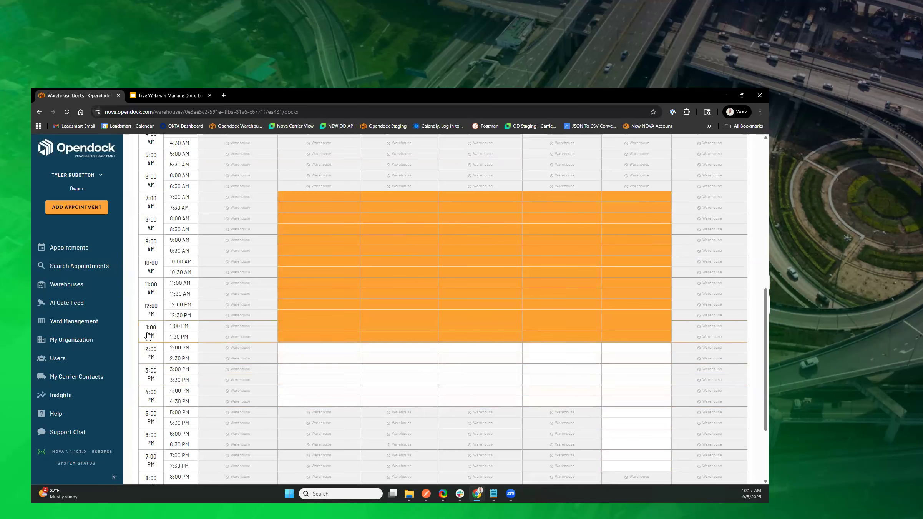
{"action": "left_click", "coordinate": [149, 331]}
{"action": "left_click", "coordinate": [150, 313]}
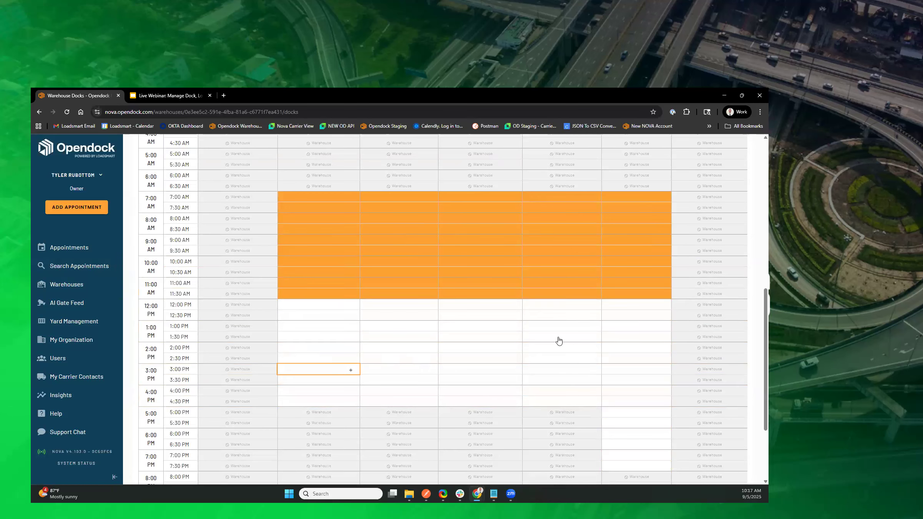
{"action": "scroll", "coordinate": [668, 384], "scroll_direction": "down", "scroll_amount": 3}
{"action": "left_click", "coordinate": [714, 468]}
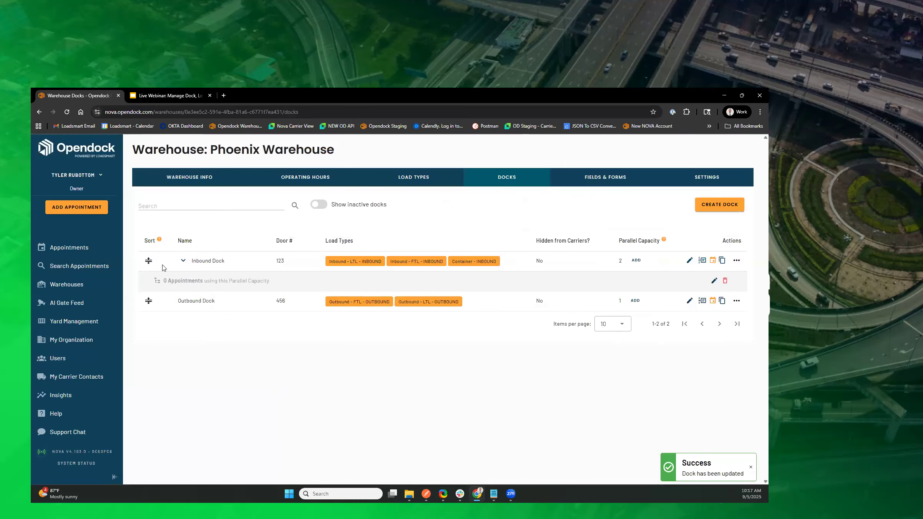
Step: Expand the Inbound Dock on the appointment calendar and compare its open hours with those of its parallel capacity
{"action": "left_click", "coordinate": [78, 248]}
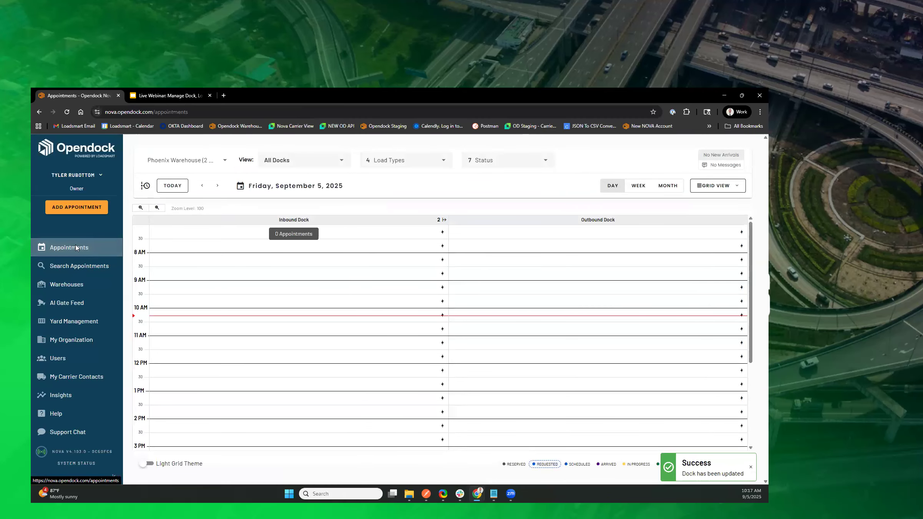
{"action": "left_click", "coordinate": [442, 220]}
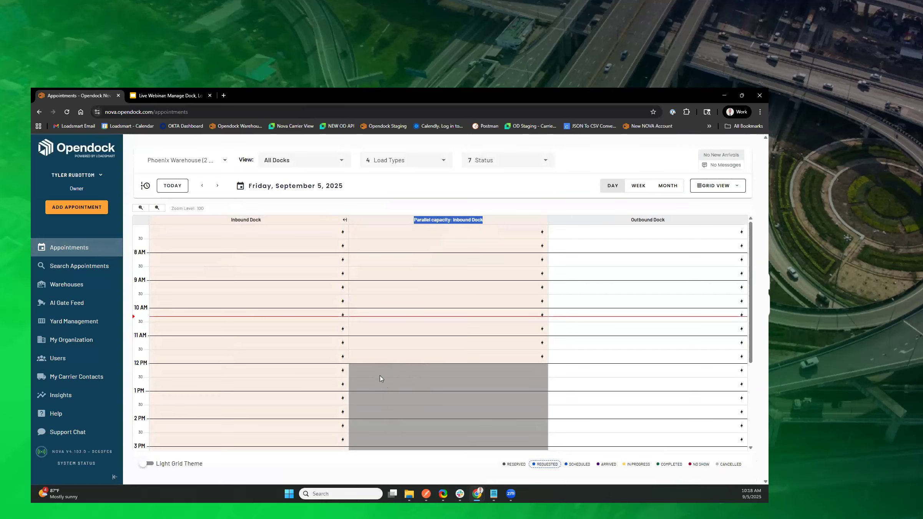
{"action": "scroll", "coordinate": [386, 391], "scroll_direction": "down", "scroll_amount": 3}
{"action": "scroll", "coordinate": [383, 351], "scroll_direction": "up", "scroll_amount": 3}
{"action": "scroll", "coordinate": [204, 373], "scroll_direction": "down", "scroll_amount": 3}
{"action": "scroll", "coordinate": [204, 374], "scroll_direction": "up", "scroll_amount": 3}
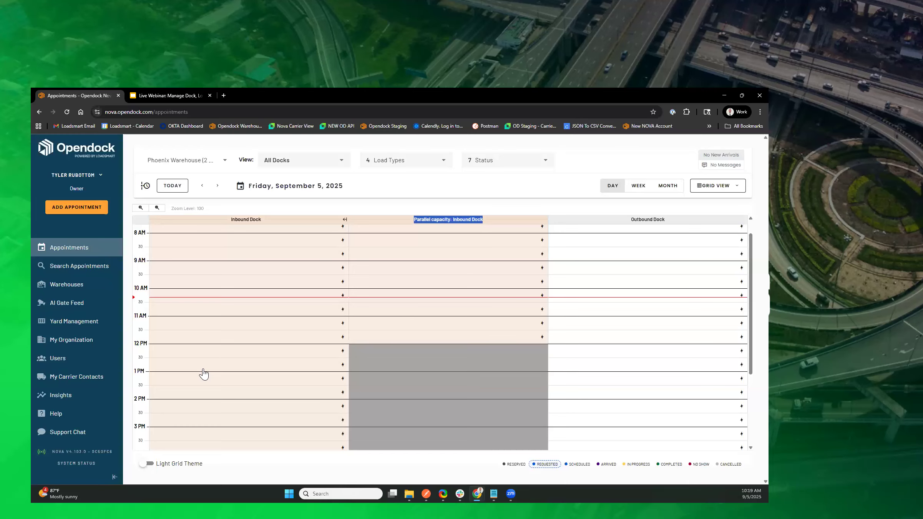
Step: Open the Phoenix Warehouse's Container load type for editing and show its load type schedule
{"action": "left_click", "coordinate": [63, 287]}
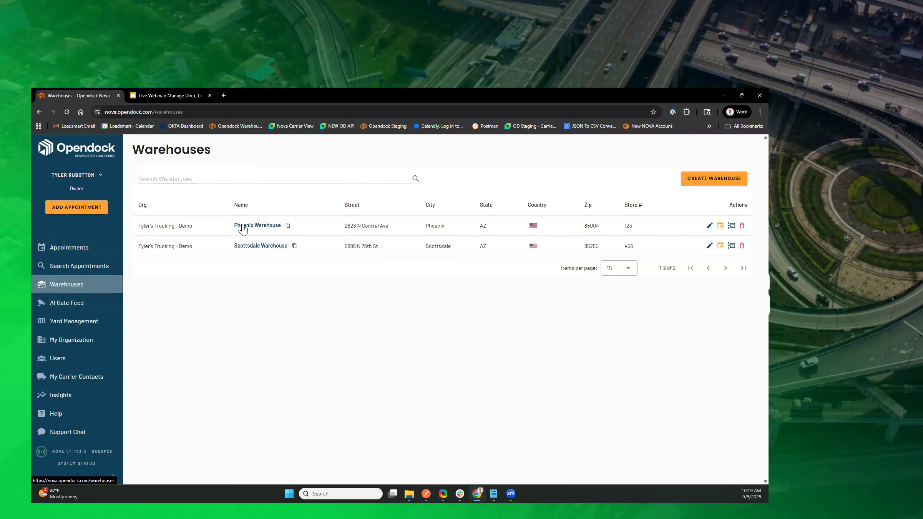
{"action": "left_click", "coordinate": [252, 236]}
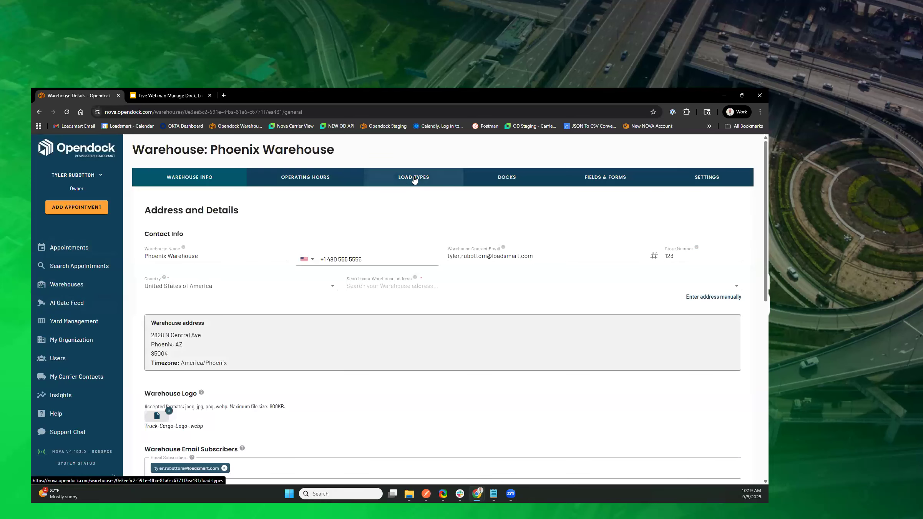
{"action": "left_click", "coordinate": [414, 178]}
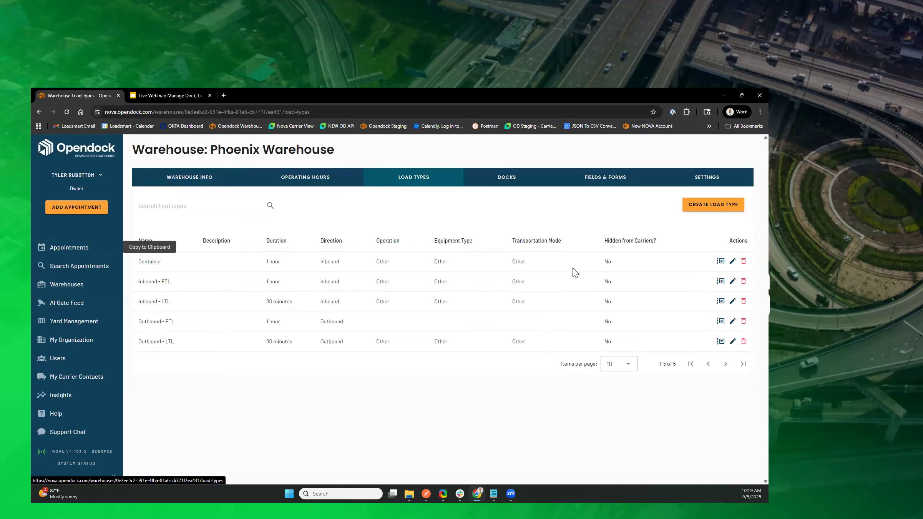
{"action": "left_click", "coordinate": [733, 261]}
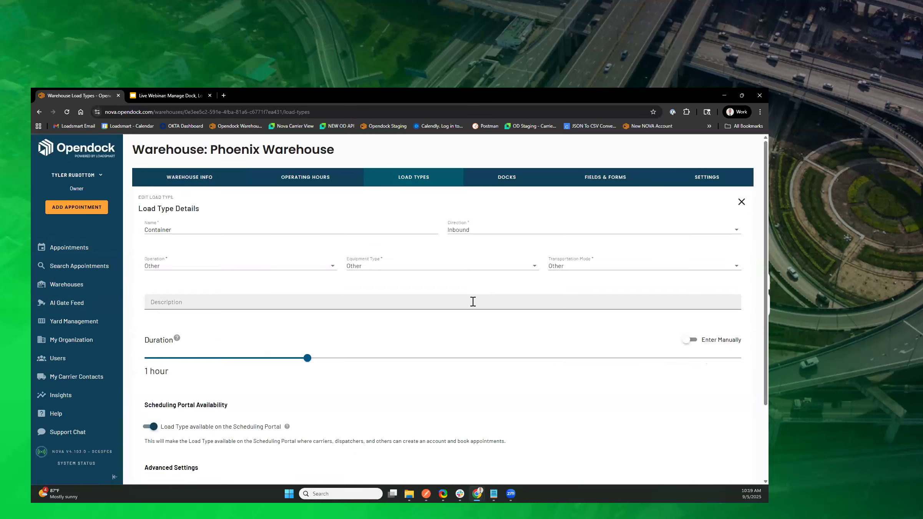
{"action": "scroll", "coordinate": [471, 303], "scroll_direction": "down", "scroll_amount": 3}
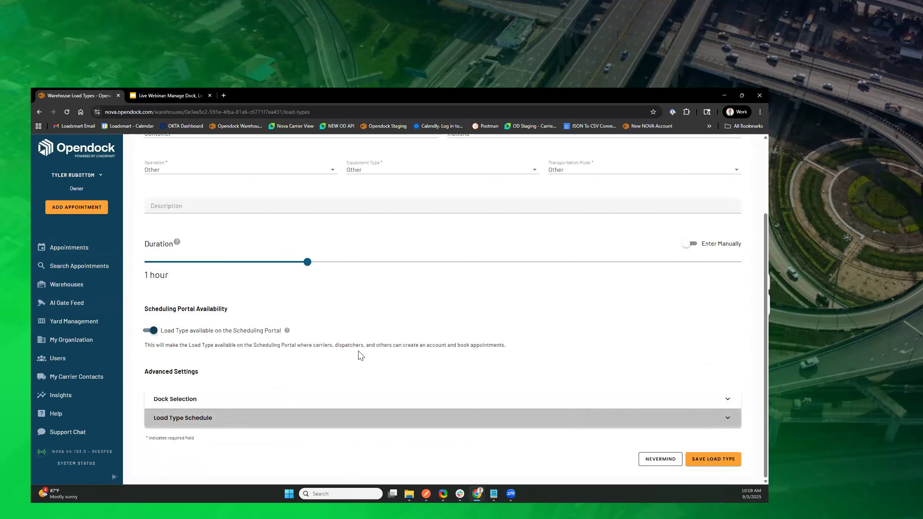
{"action": "scroll", "coordinate": [358, 355], "scroll_direction": "down", "scroll_amount": 10}
{"action": "scroll", "coordinate": [358, 356], "scroll_direction": "down", "scroll_amount": 3}
{"action": "scroll", "coordinate": [358, 355], "scroll_direction": "up", "scroll_amount": 3}
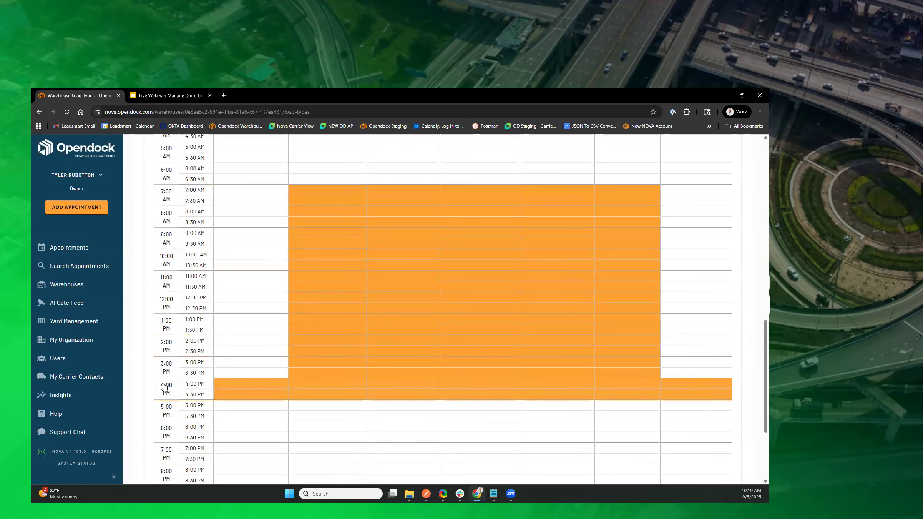
Step: Remove the Container load type's Monday–Friday availability from 12:00 PM to 5:00 PM and save the load type
{"action": "left_click", "coordinate": [165, 389]}
{"action": "left_click", "coordinate": [164, 359]}
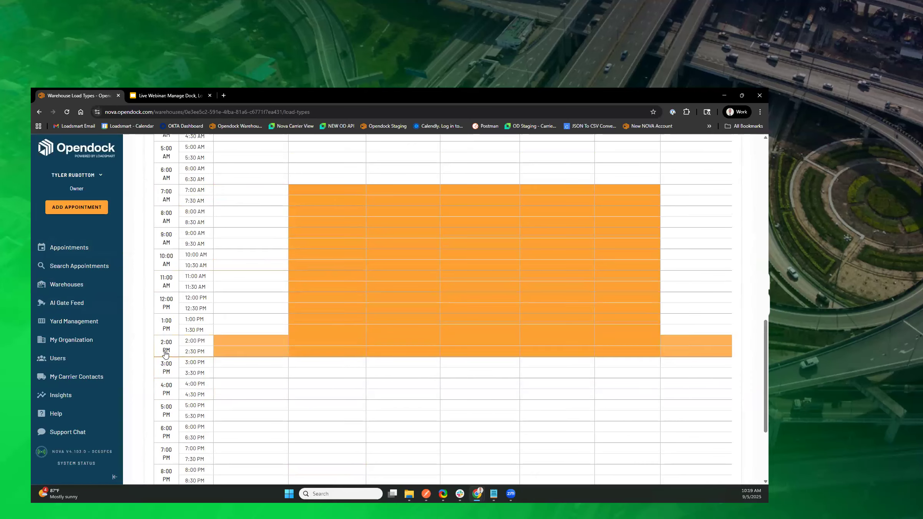
{"action": "left_click", "coordinate": [164, 337]}
{"action": "double_click", "coordinate": [165, 324]}
{"action": "left_click", "coordinate": [171, 305]}
{"action": "left_click", "coordinate": [171, 305]}
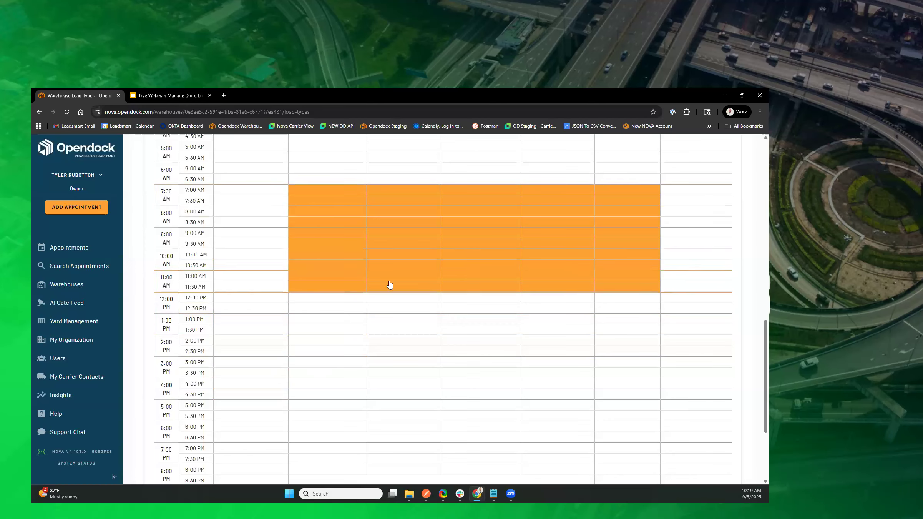
{"action": "scroll", "coordinate": [485, 395], "scroll_direction": "down", "scroll_amount": 5}
{"action": "left_click", "coordinate": [713, 467]}
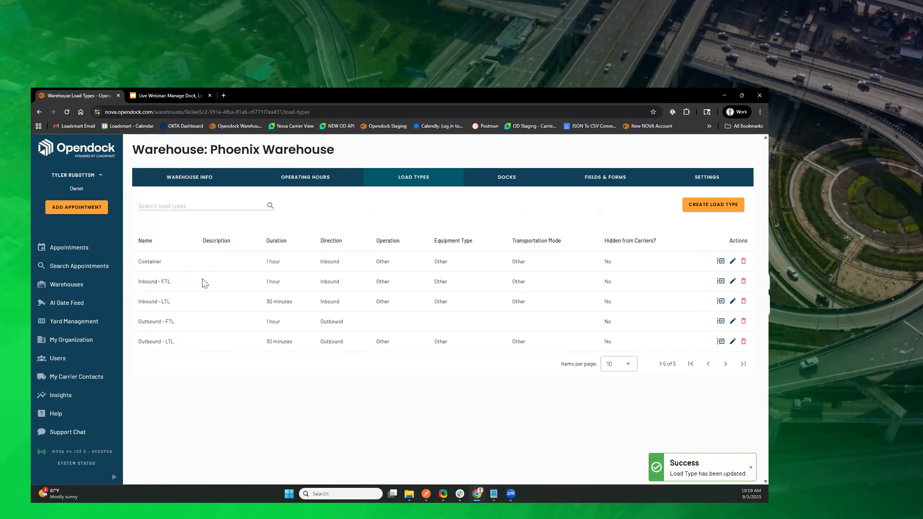
Step: Start an Inbound Dock appointment on the calendar for September 5, 2025 at 8:30 AM with the demo carrier contact and Container load type
{"action": "left_click", "coordinate": [70, 252]}
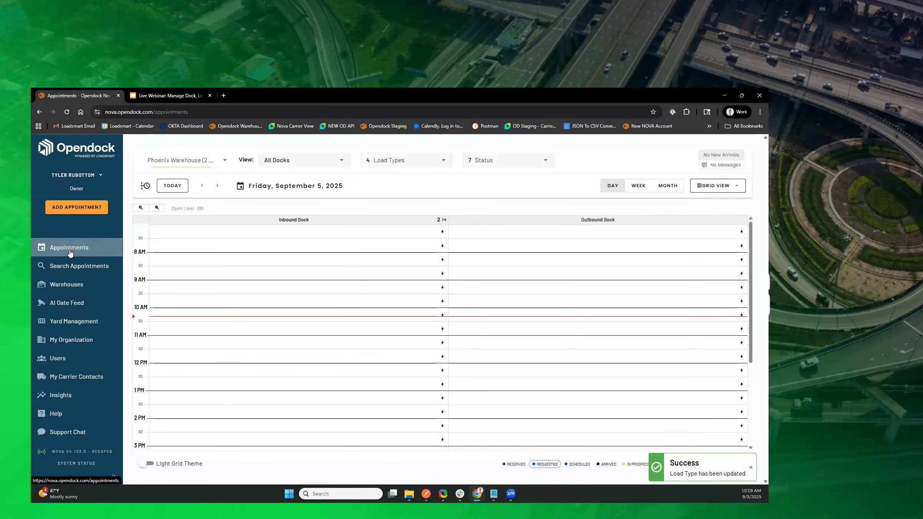
{"action": "left_click", "coordinate": [205, 277]}
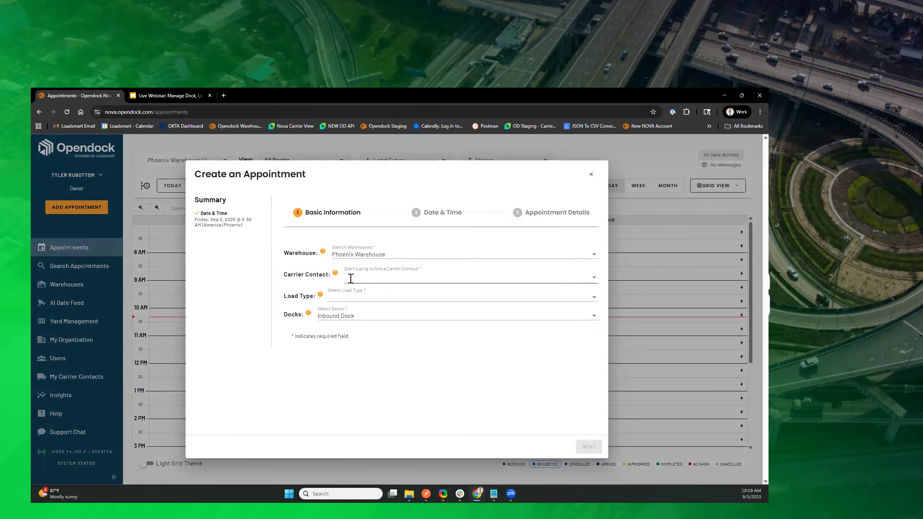
{"action": "left_click", "coordinate": [376, 344]}
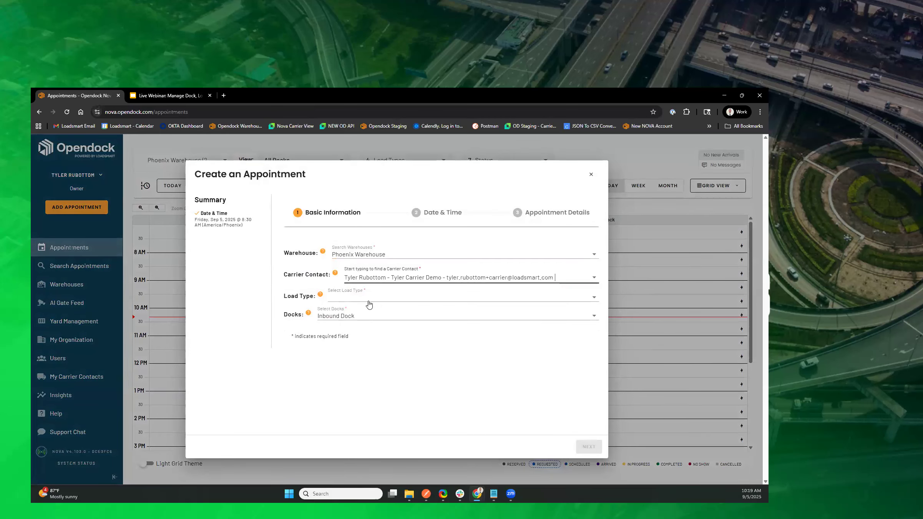
{"action": "left_click", "coordinate": [369, 303]}
{"action": "left_click", "coordinate": [350, 329]}
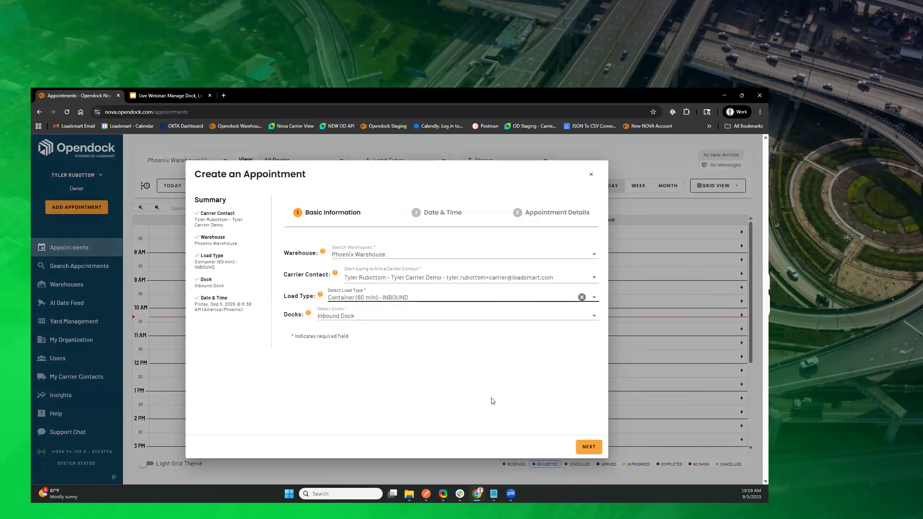
Step: Check the appointment times offered for the Container load on Sep 5–7 and Sep 8–10, 2025
{"action": "left_click", "coordinate": [585, 447]}
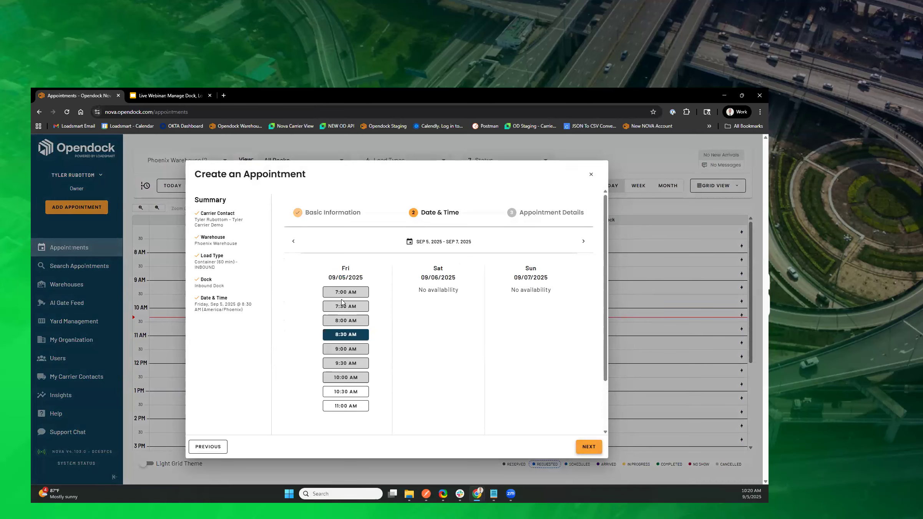
{"action": "left_click", "coordinate": [583, 243]}
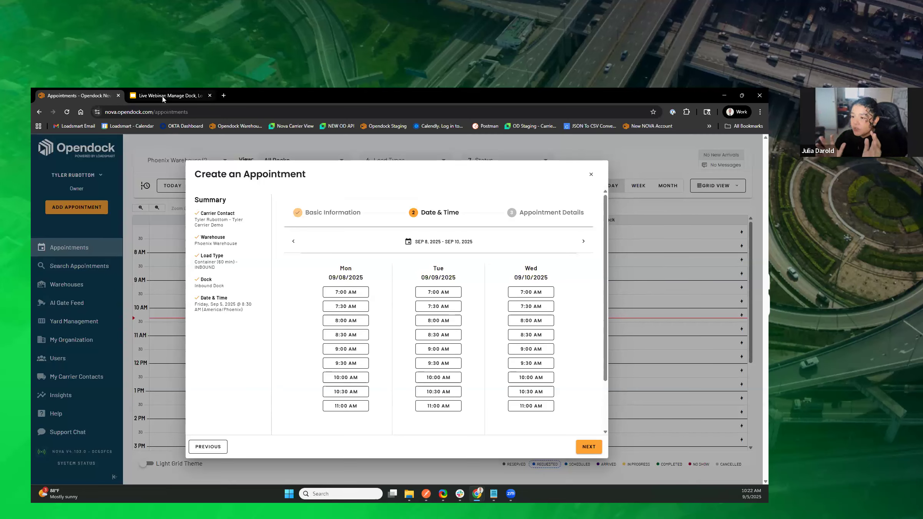
Step: Bring the carrier portal's Phoenix Warehouse details page into the browser window and review the operating hours shown to carriers
{"action": "mouse_move", "coordinate": [163, 99]}
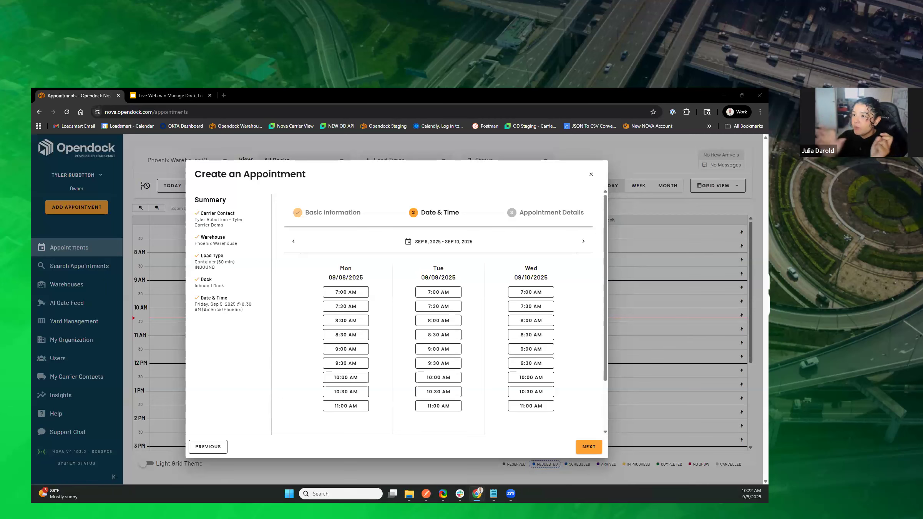
{"action": "left_click_drag", "start_coordinate": [123, 228], "coordinate": [216, 97]}
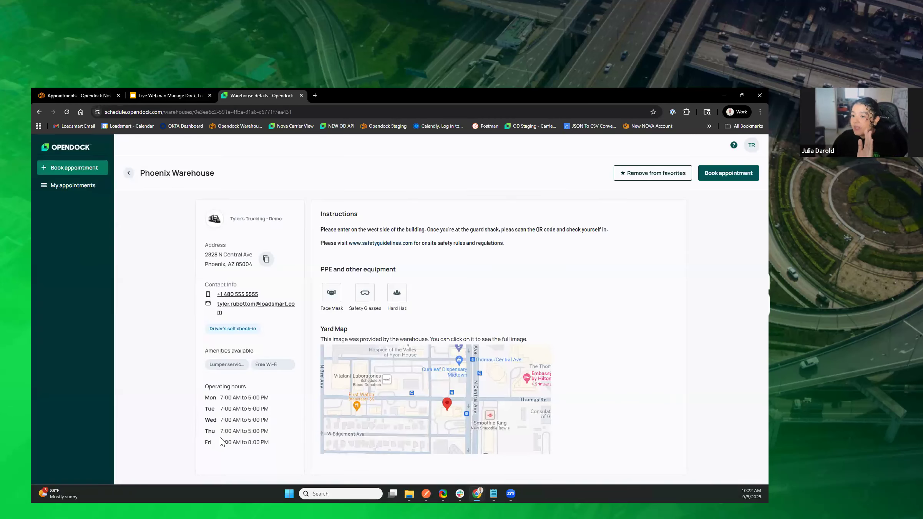
{"action": "left_click_drag", "start_coordinate": [205, 384], "coordinate": [264, 443]}
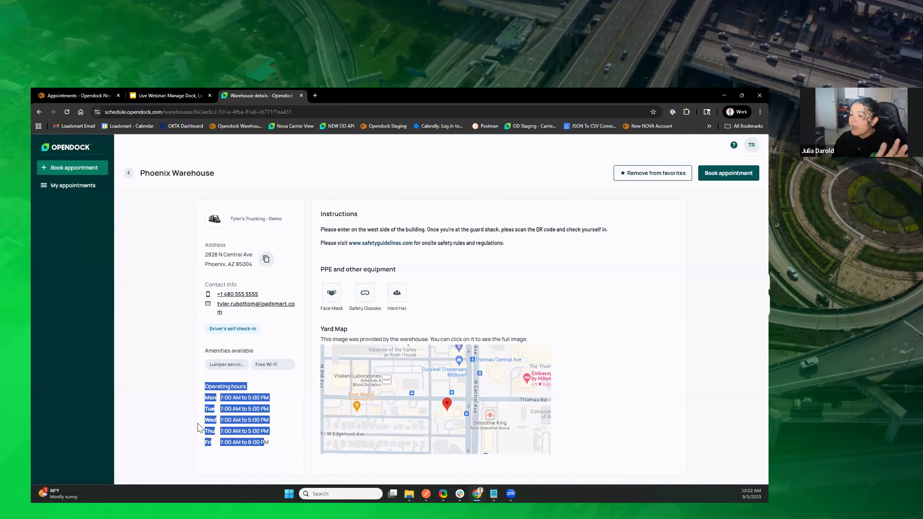
{"action": "left_click", "coordinate": [174, 412]}
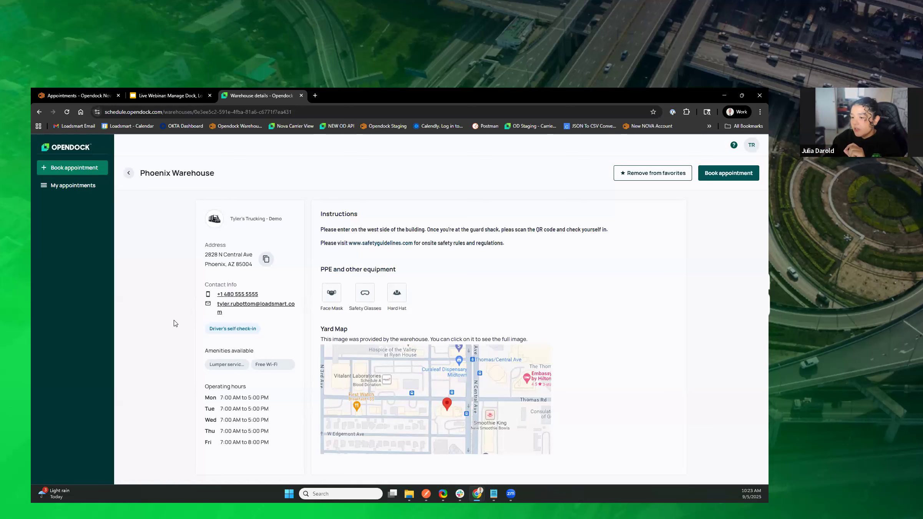
Step: Switch to the webinar presentation in Google Slides and start the slideshow from the "Best Practices for Clean Scheduling" slide
{"action": "left_click", "coordinate": [177, 99]}
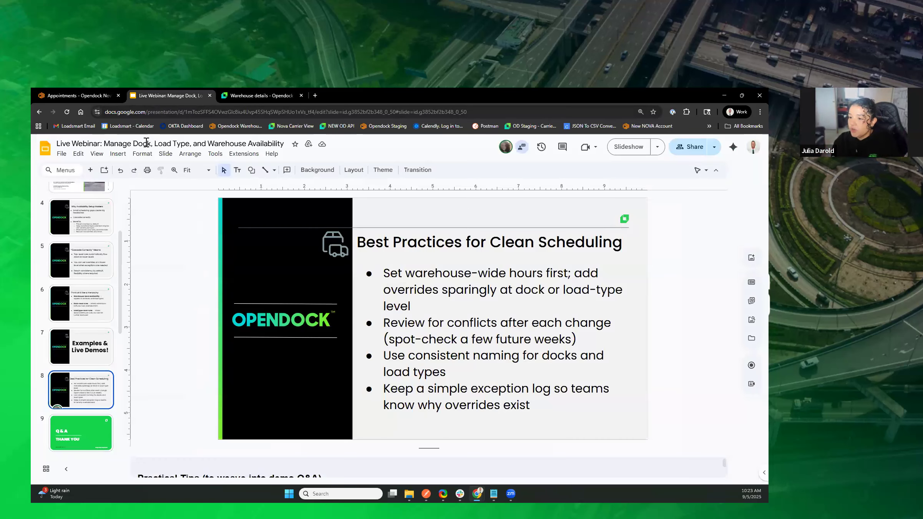
{"action": "left_click", "coordinate": [97, 154]}
{"action": "left_click", "coordinate": [116, 189]}
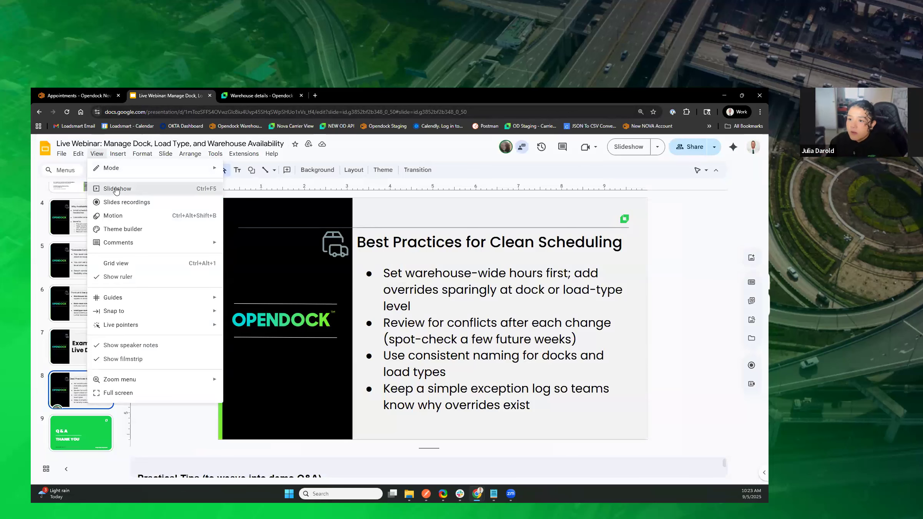